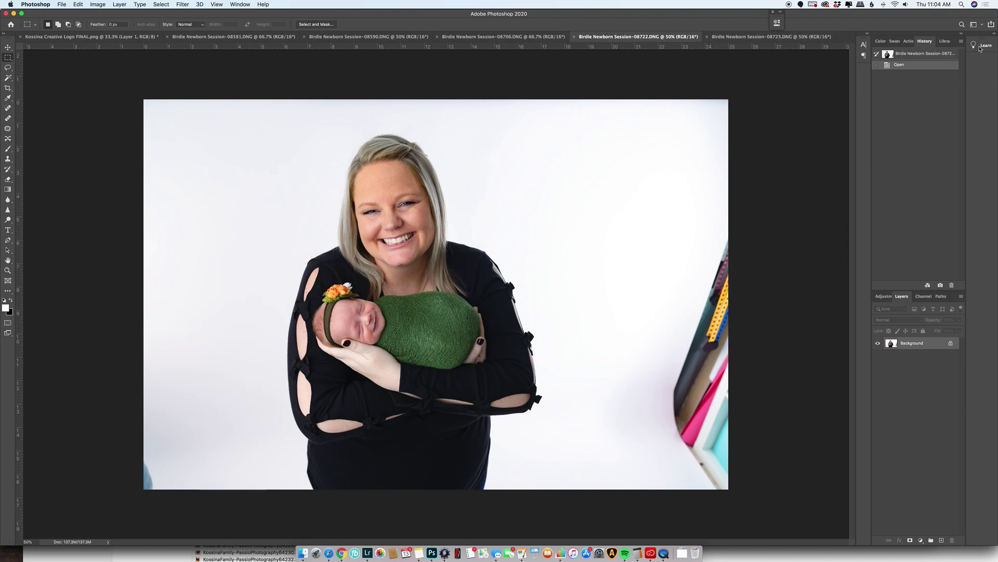
Compare the 08722 and 08725 newborn photos, ending on Birdie Newborn Session-08725.DNG
click(778, 37)
click(644, 38)
click(790, 37)
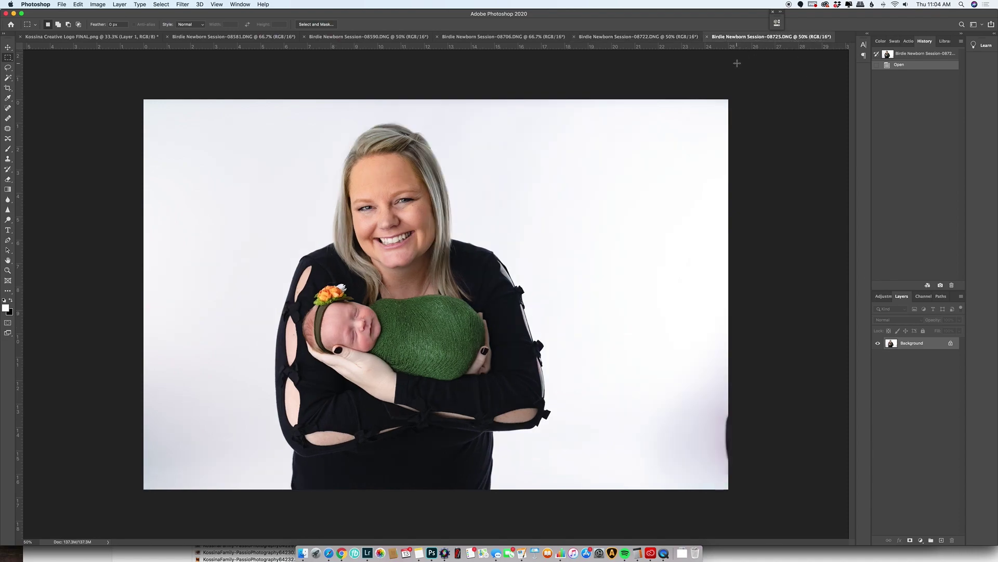
Float the 08722 document and drag its Background into the 08725 document as Layer 1
click(645, 37)
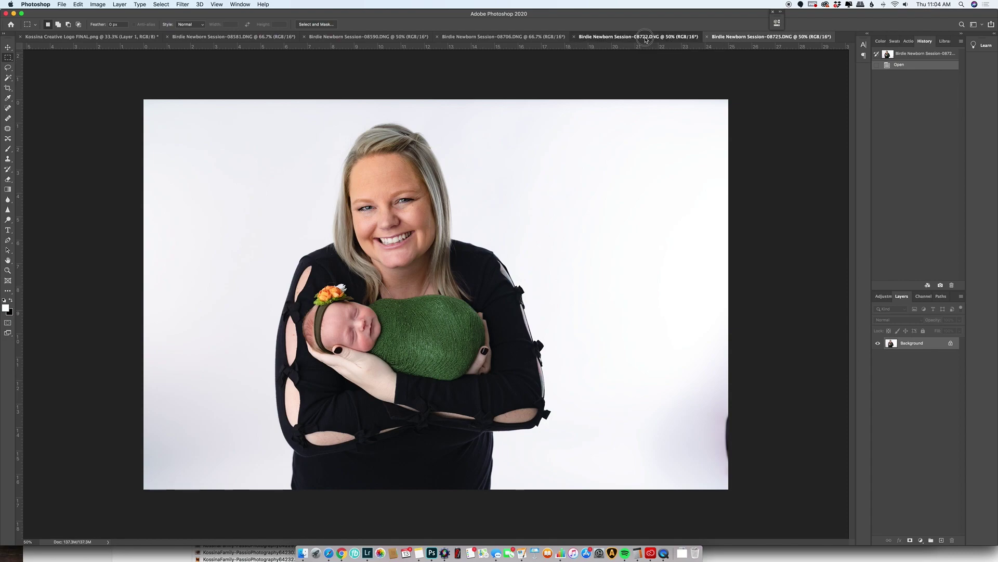
drag(645, 38, 224, 264)
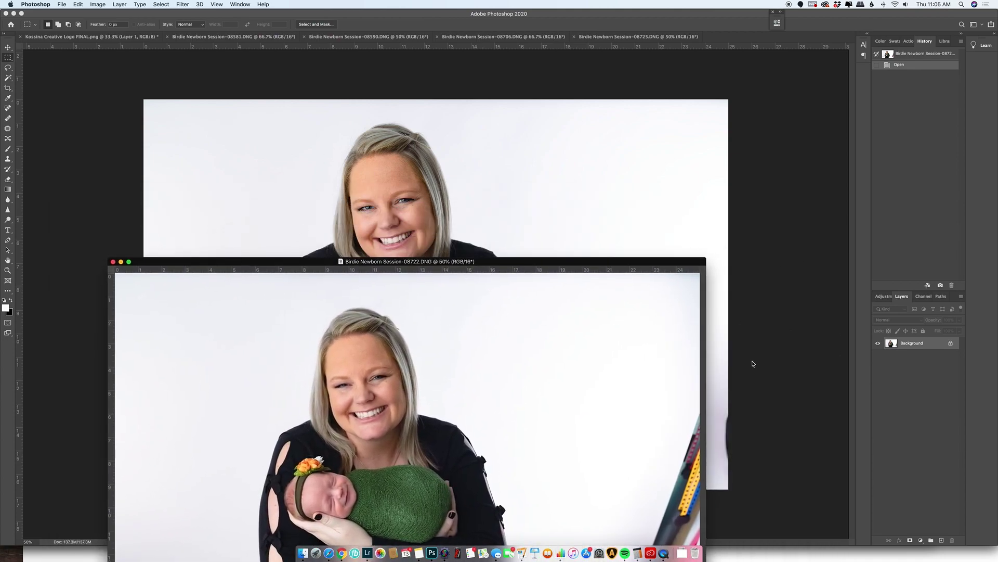
drag(894, 344, 640, 183)
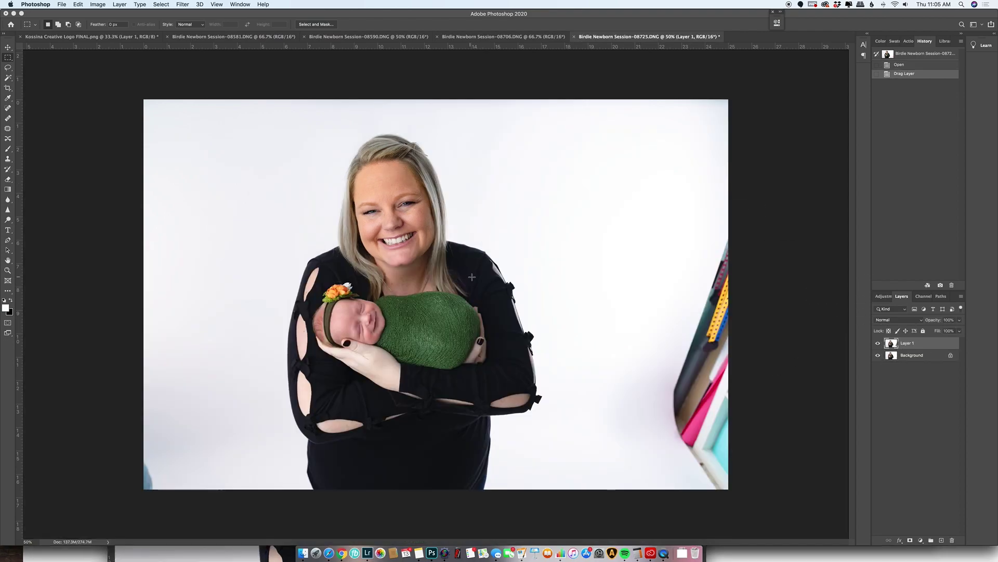
Toggle Layer 1's visibility to compare the two photos
click(879, 343)
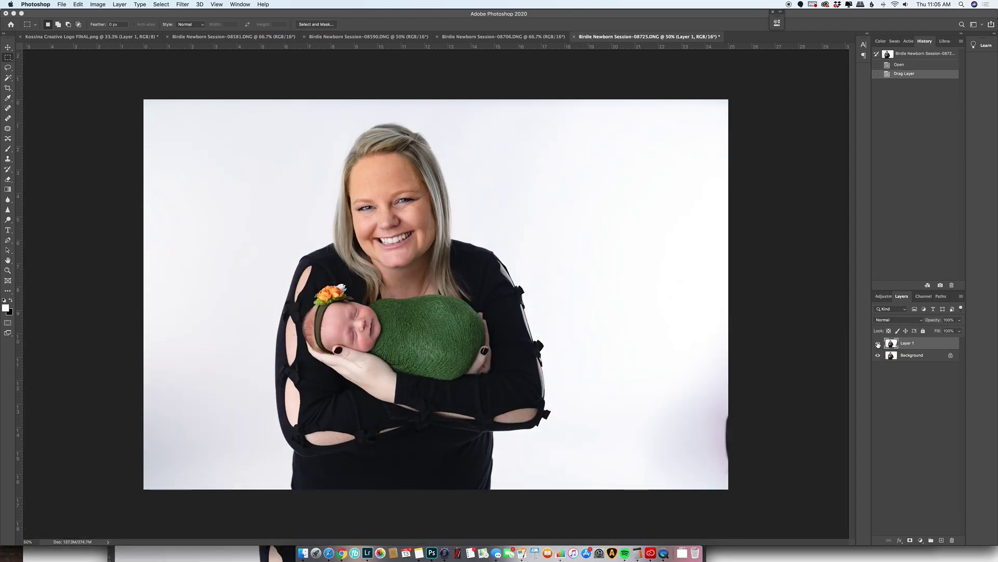
click(878, 343)
click(878, 343)
click(878, 344)
click(878, 344)
click(879, 343)
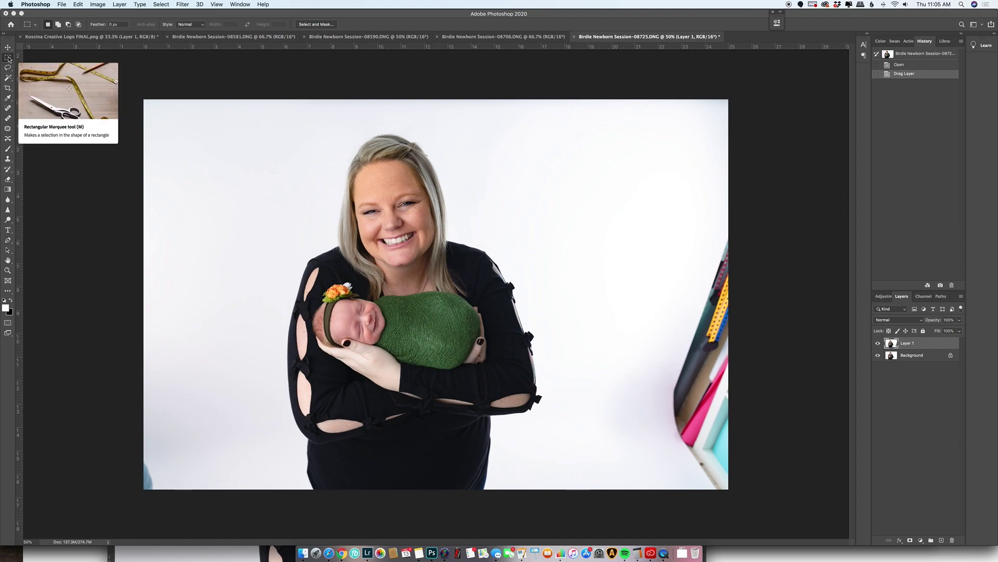
Copy the baby-and-arms area to Layer 2, hide Layer 1, and set Layer 2 to 80% opacity
drag(264, 241, 552, 448)
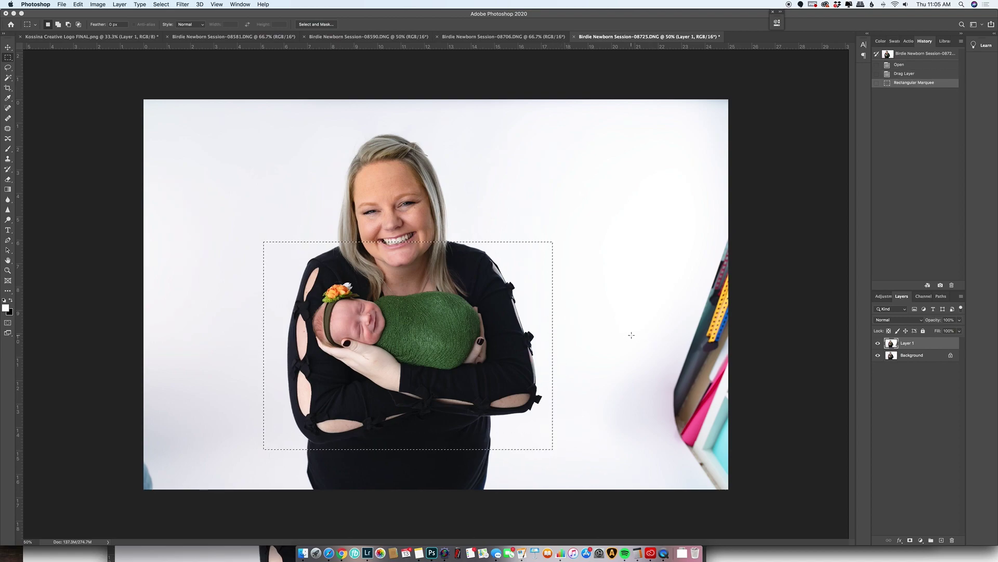
key(super+j)
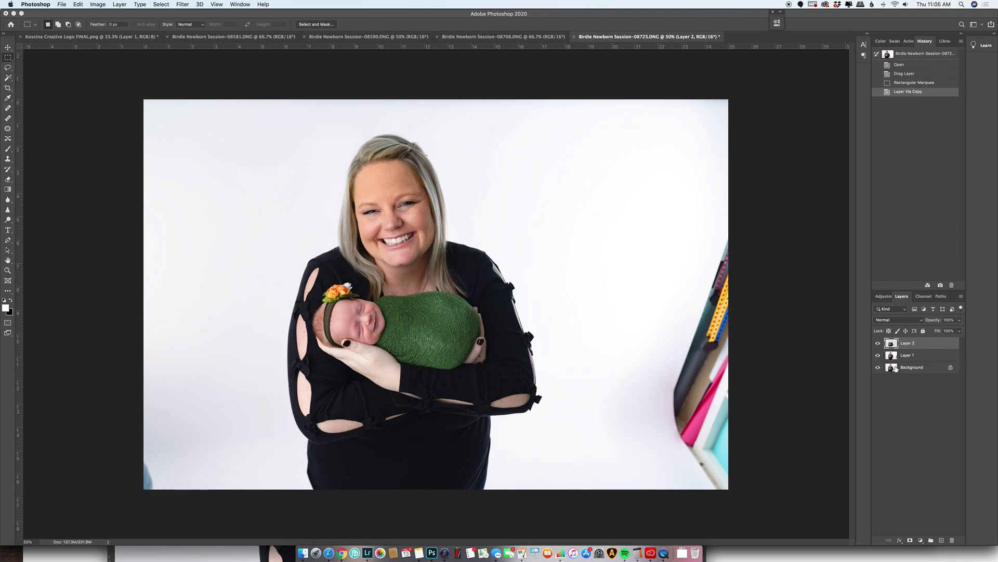
click(878, 355)
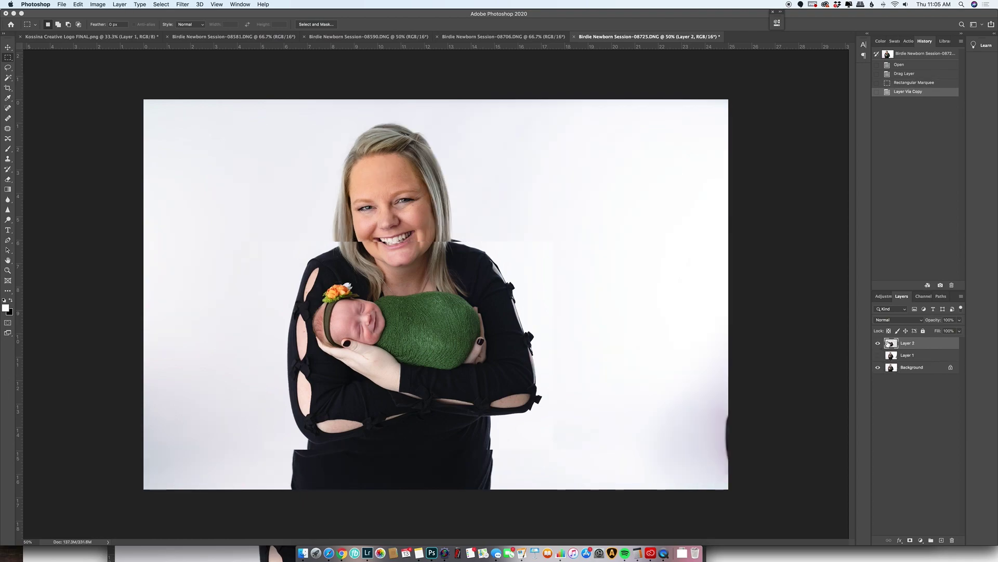
click(879, 369)
click(878, 368)
drag(940, 321, 933, 321)
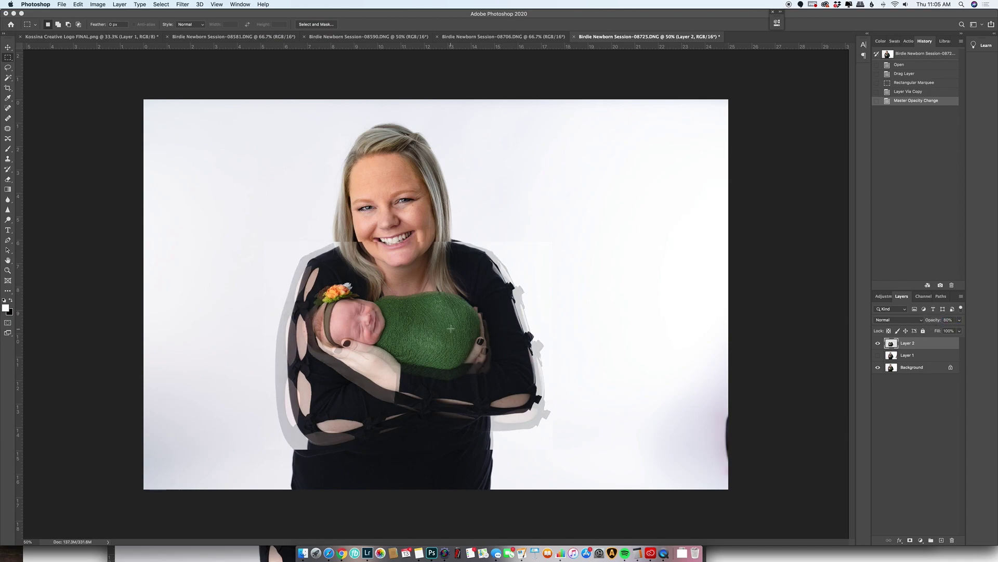
key(super+t)
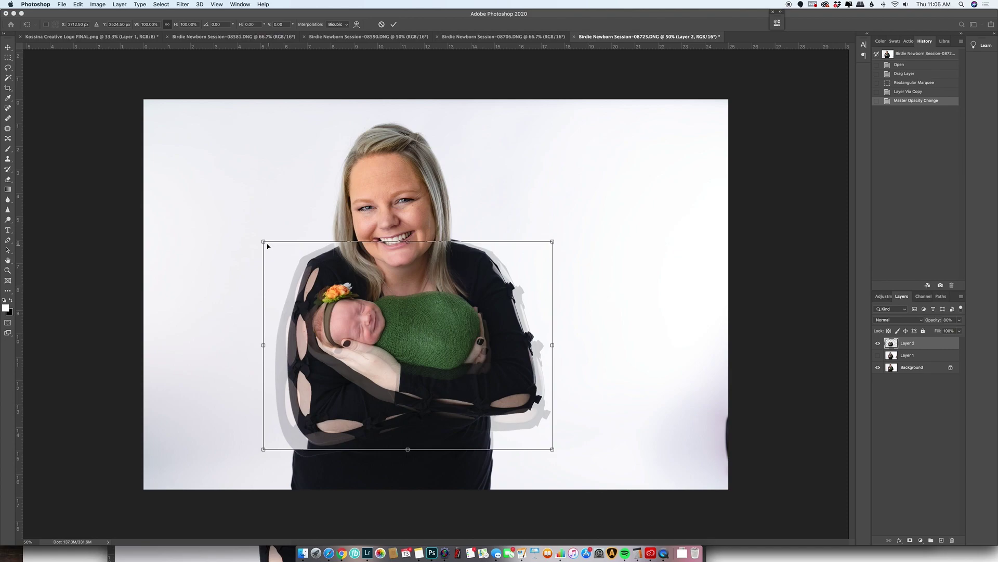
Scale Layer 2 up from its corners and nudge it to line up the mom's arms
drag(263, 241, 255, 236)
drag(386, 303, 386, 311)
key(super+equal)
key(super+equal)
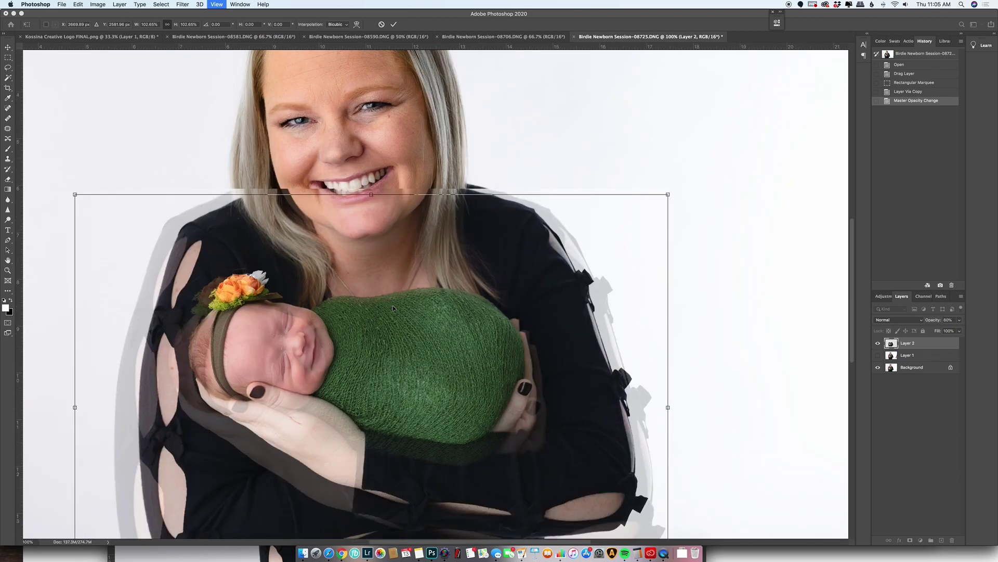
drag(279, 346, 280, 344)
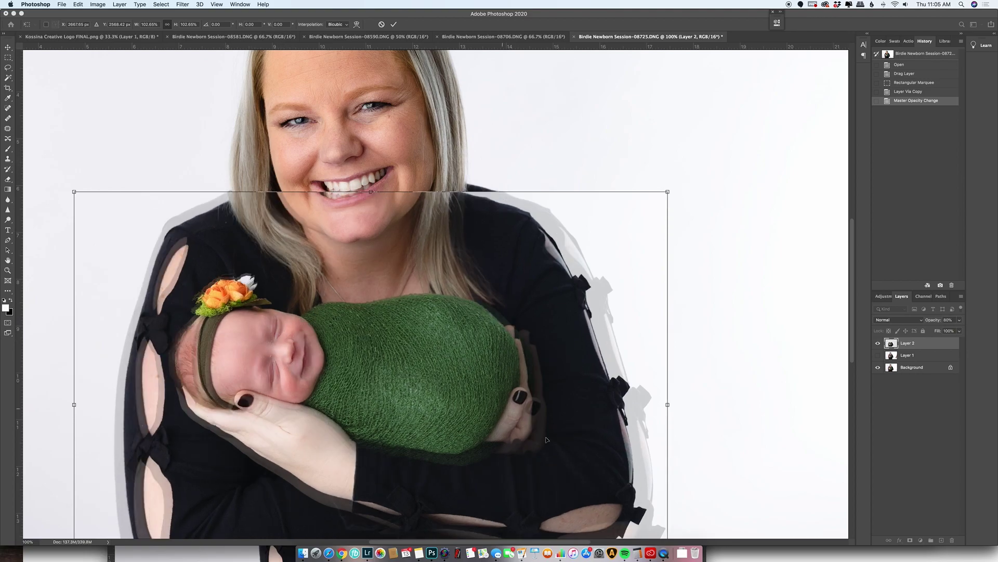
scroll(687, 383, down, 5)
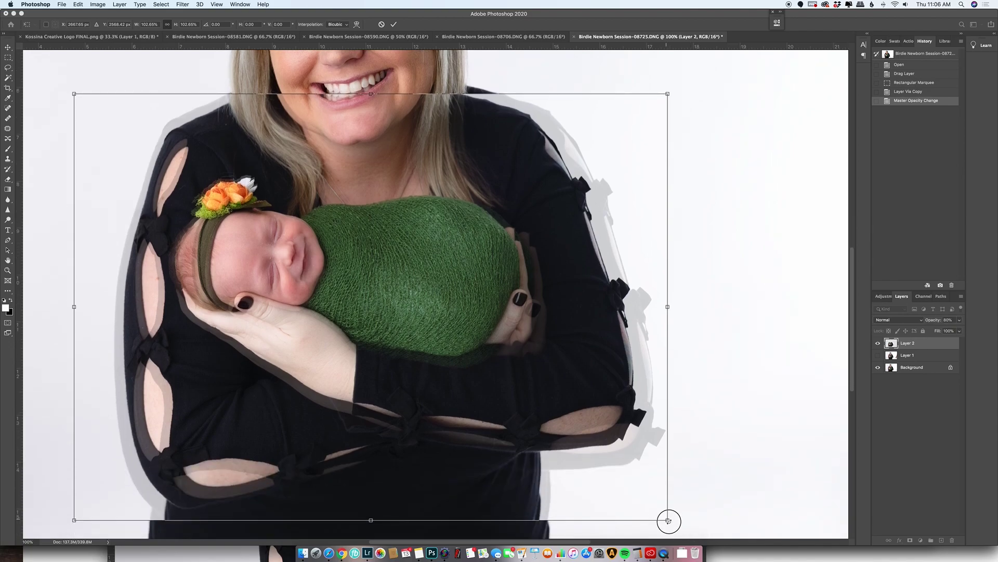
drag(668, 519, 682, 531)
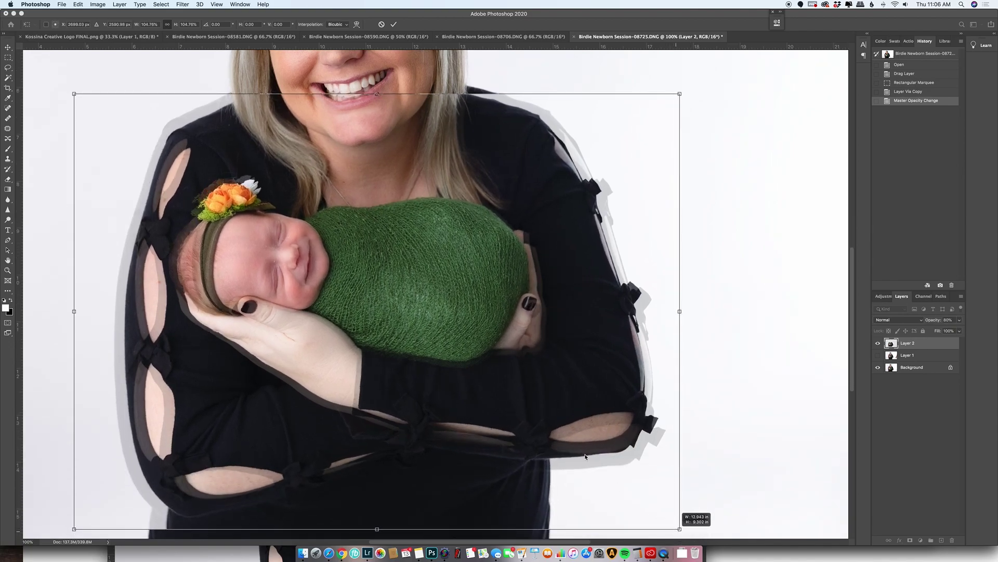
drag(576, 444, 579, 446)
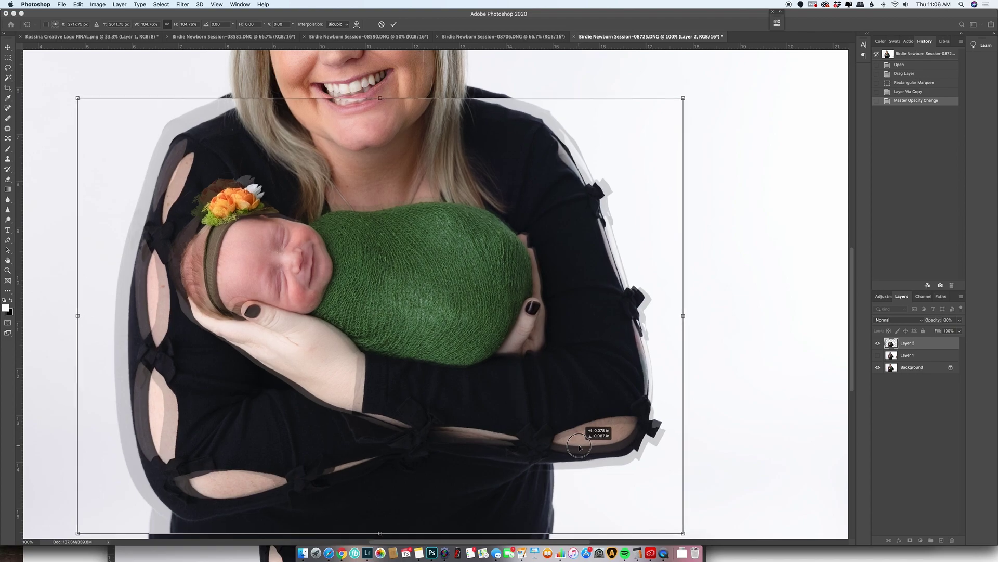
drag(335, 309, 331, 312)
key(shift+Left)
key(shift+Left)
key(shift+Left)
key(shift+Left)
key(shift+Left)
key(shift+Left)
key(shift+Up)
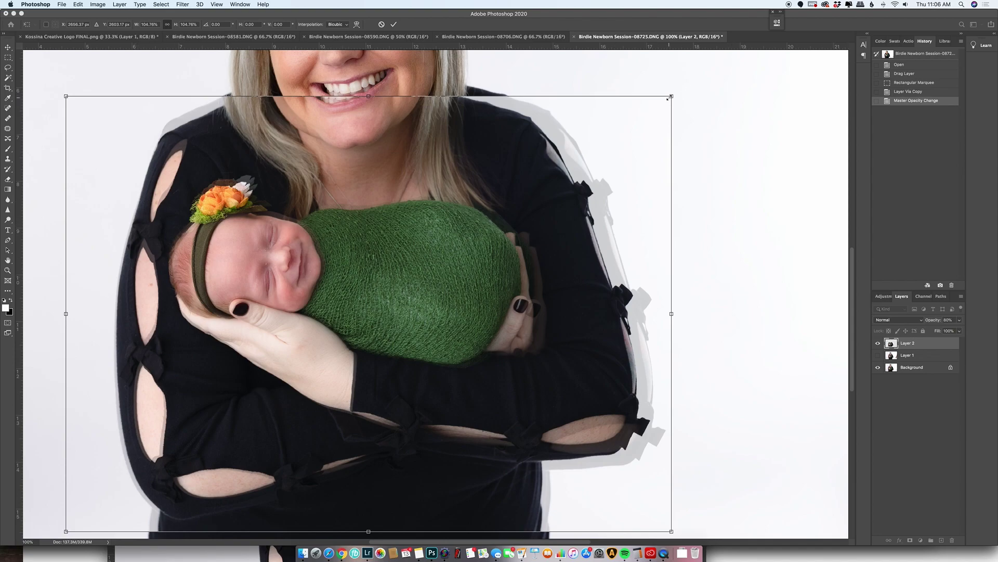
Enlarge Layer 2 from the top-right, fine-tune its position, and commit at about 106.5%
drag(670, 98, 682, 92)
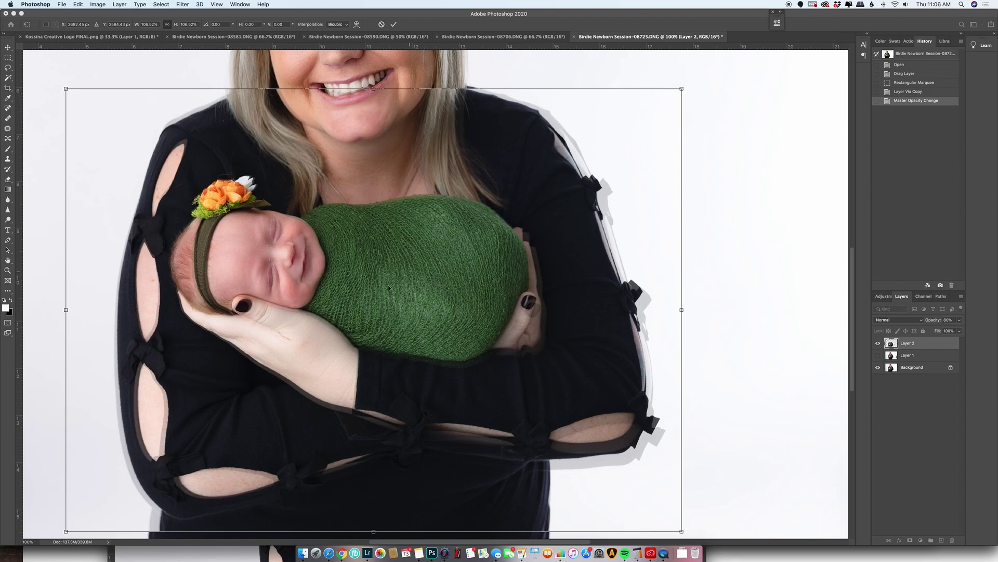
drag(383, 291, 381, 293)
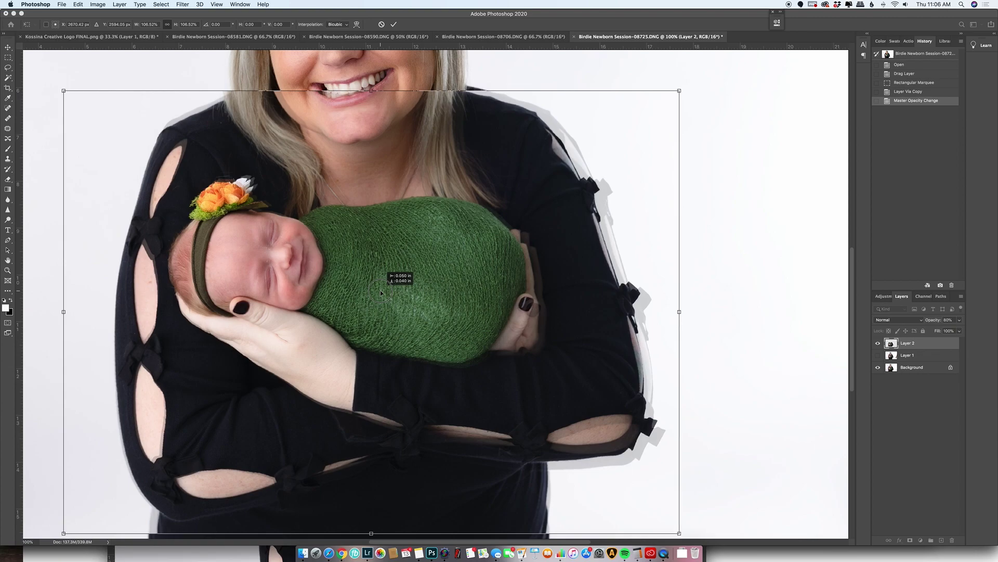
drag(381, 293, 381, 292)
scroll(375, 284, down, 1)
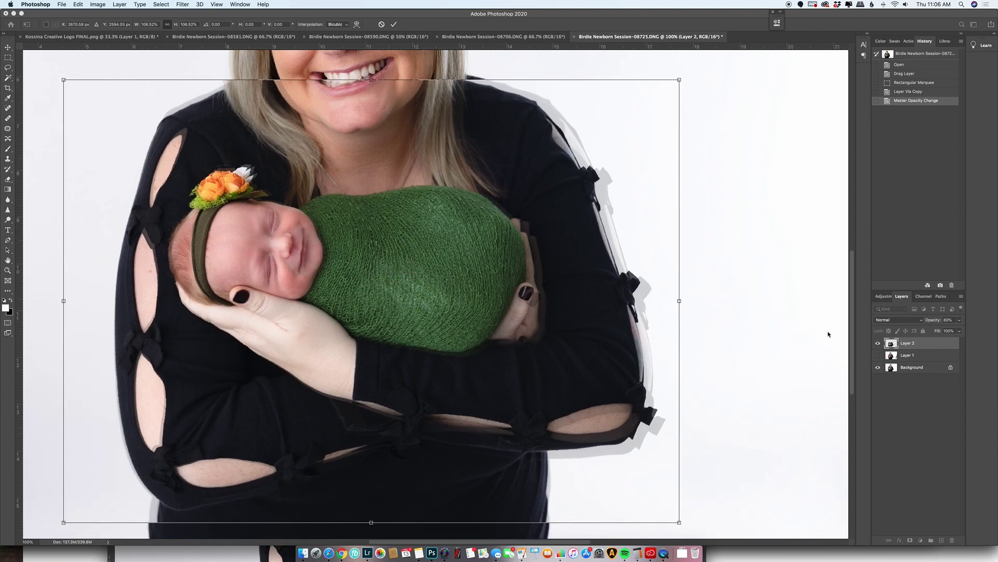
key(Return)
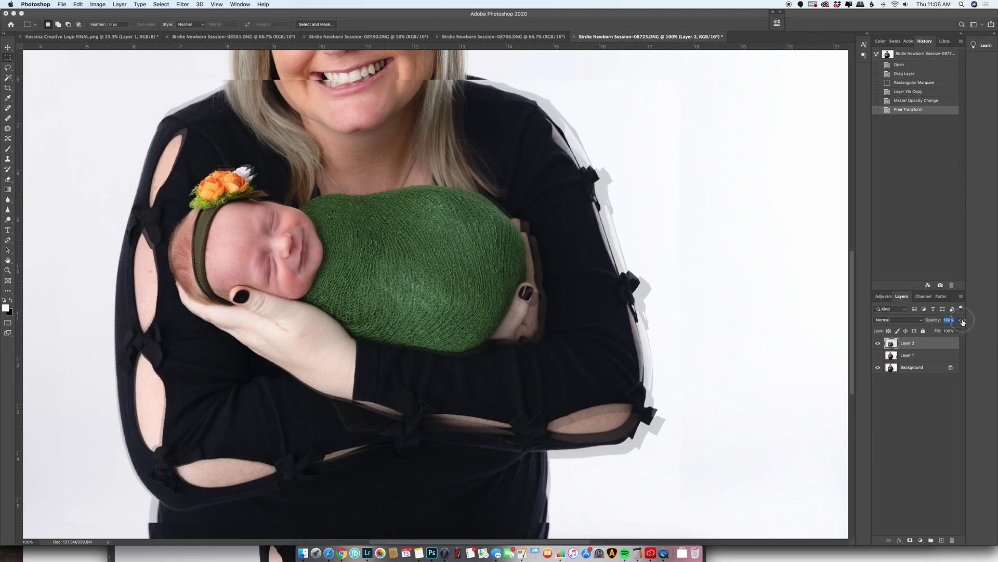
Return Layer 2 to 100% opacity and give it an inverted black layer mask
drag(960, 320, 968, 322)
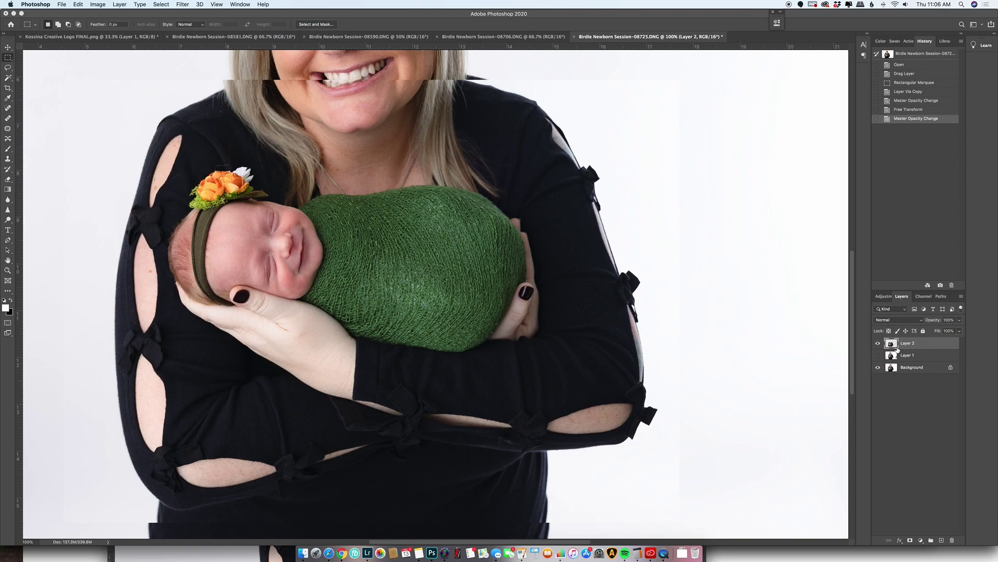
click(911, 541)
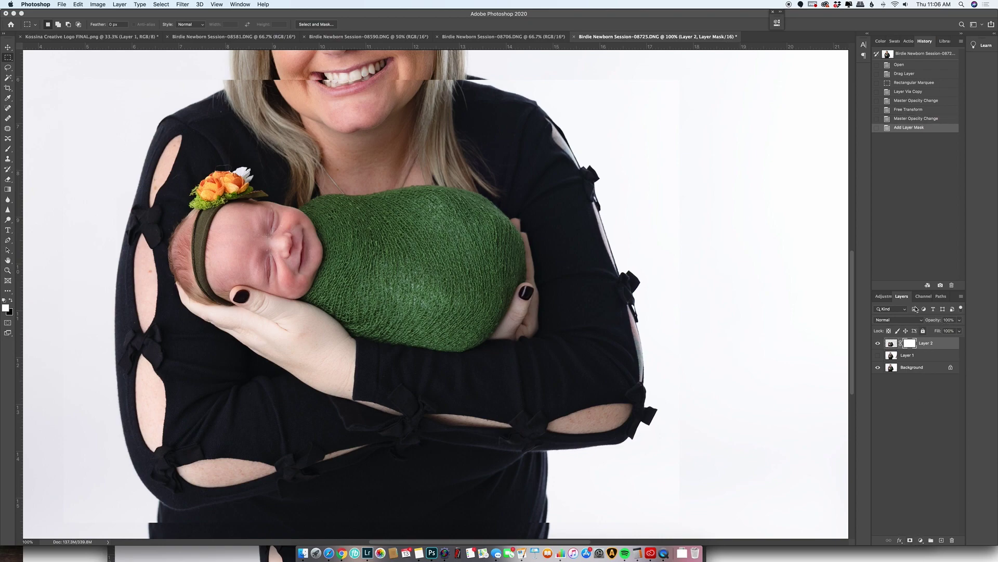
click(911, 345)
key(super+i)
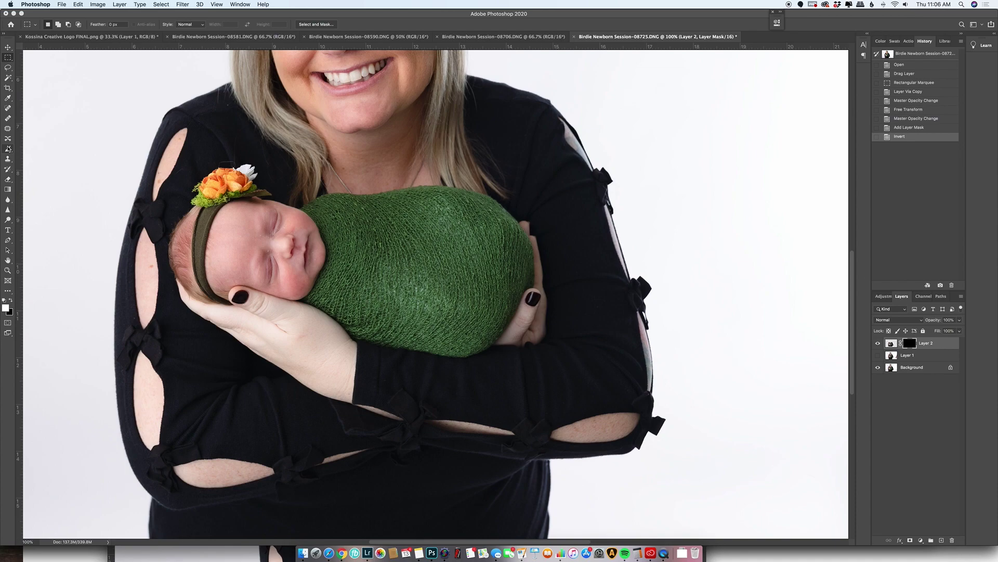
click(8, 150)
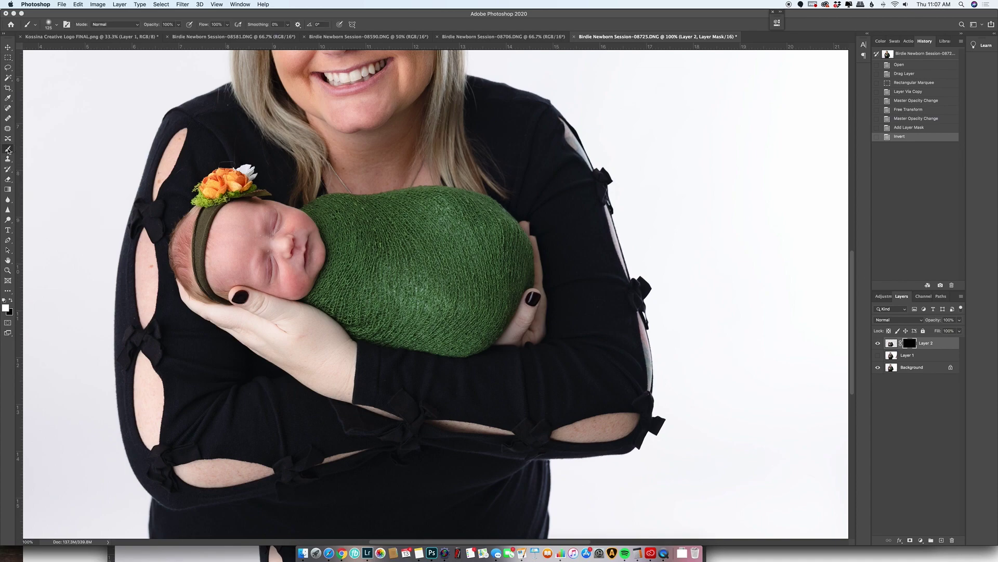
Set the brush to about 74% hardness and 172 px size
click(49, 26)
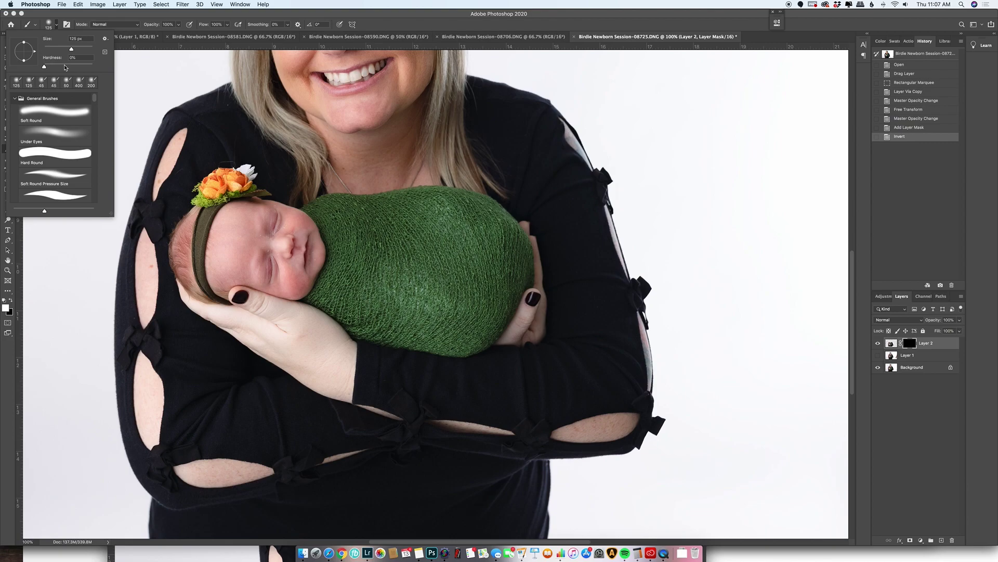
mouse_move(46, 67)
mouse_down()
mouse_move(84, 67)
mouse_move(51, 69)
mouse_up()
drag(71, 49, 85, 49)
click(56, 24)
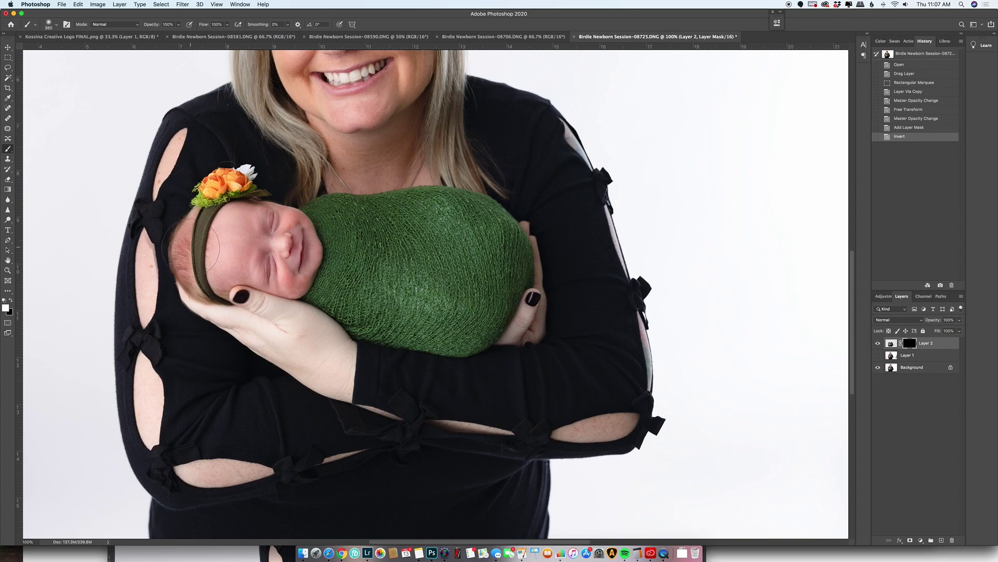
Paint Layer 2's mask over the headband, flower and face to reveal the smiling baby
mouse_move(191, 247)
mouse_down()
mouse_move(206, 198)
mouse_move(244, 190)
mouse_move(256, 195)
mouse_move(217, 214)
mouse_move(215, 195)
mouse_move(222, 189)
mouse_move(196, 244)
mouse_move(199, 276)
mouse_move(212, 280)
mouse_move(209, 268)
mouse_move(220, 264)
mouse_move(310, 273)
mouse_up()
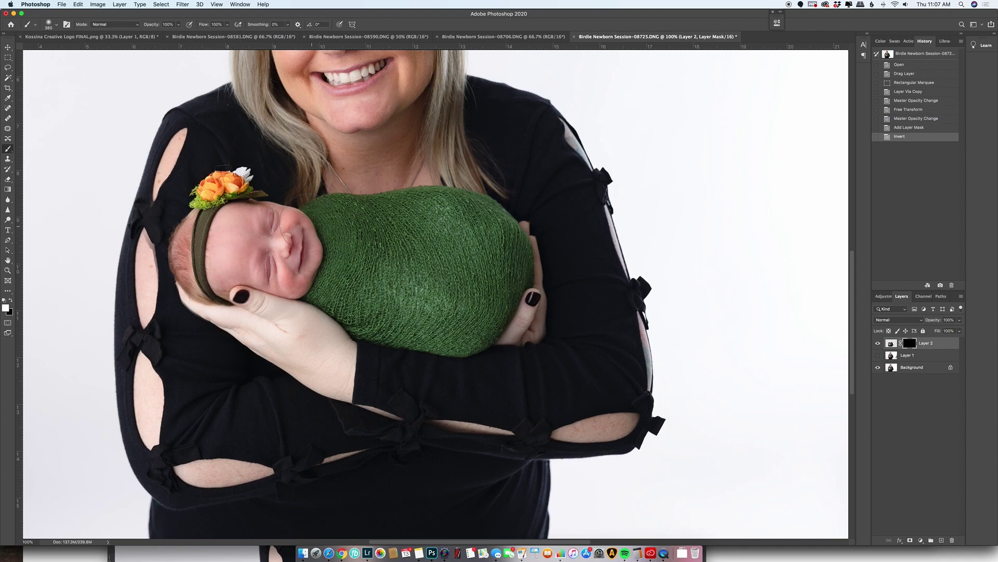
mouse_move(312, 195)
mouse_down()
mouse_move(229, 226)
mouse_move(229, 213)
mouse_move(229, 244)
mouse_move(205, 300)
mouse_move(190, 283)
mouse_move(208, 286)
mouse_move(221, 320)
mouse_move(261, 299)
mouse_move(273, 311)
mouse_move(282, 252)
mouse_move(252, 174)
mouse_move(224, 195)
mouse_move(207, 192)
mouse_up()
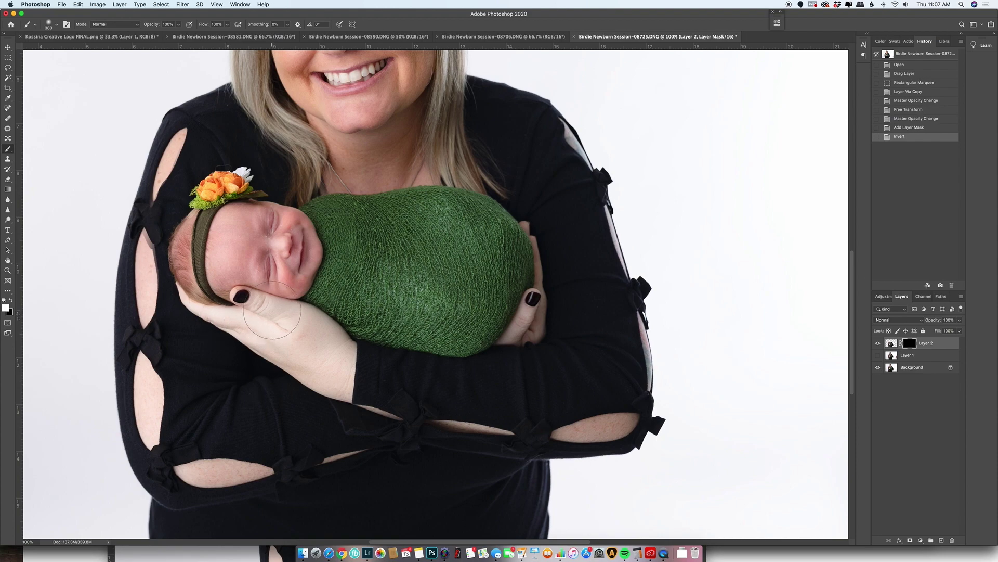
click(272, 310)
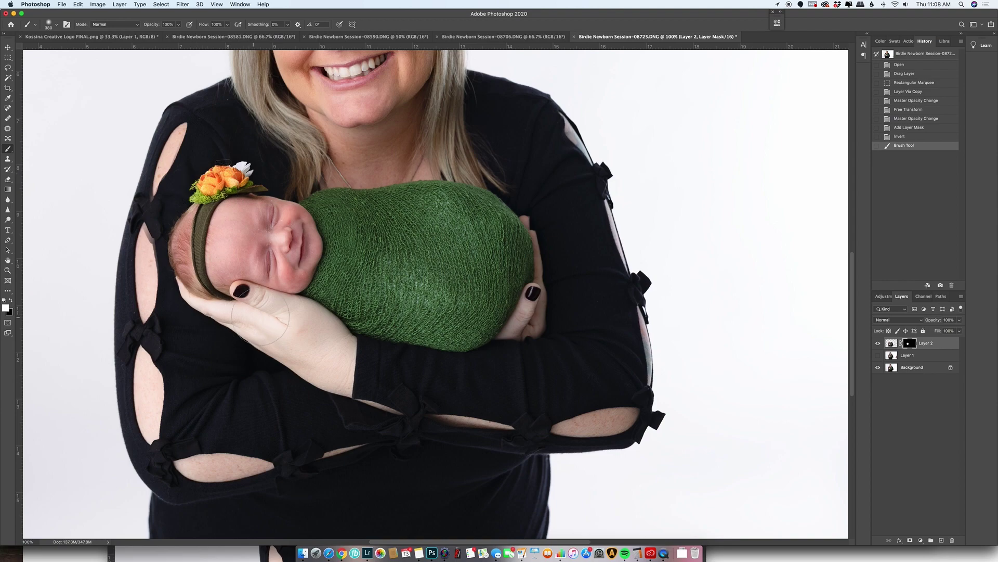
Extend the mask reveal over the hand, then compare with Layer 2 toggled, leaving it visible
click(283, 319)
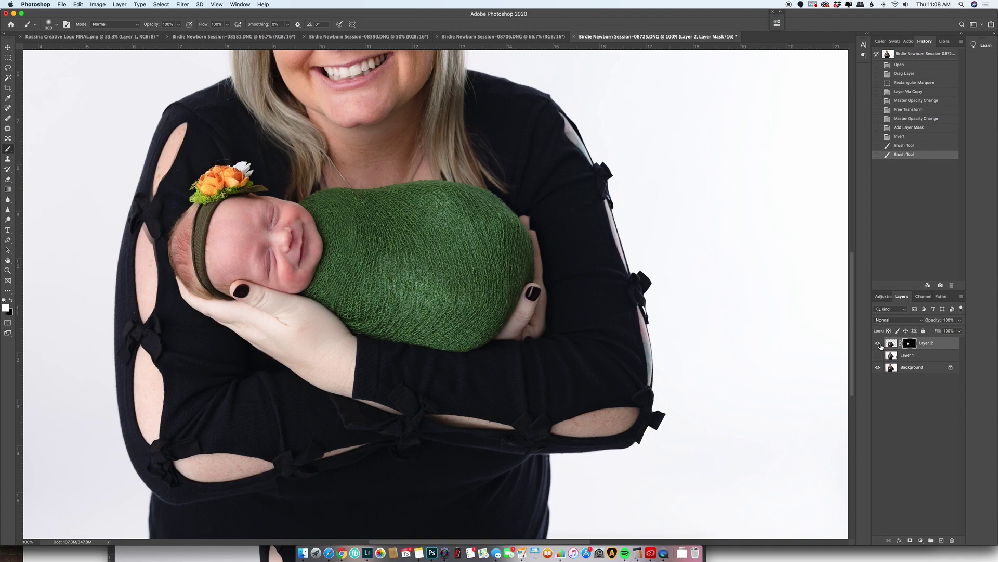
click(878, 344)
click(878, 344)
click(879, 344)
click(878, 344)
click(878, 343)
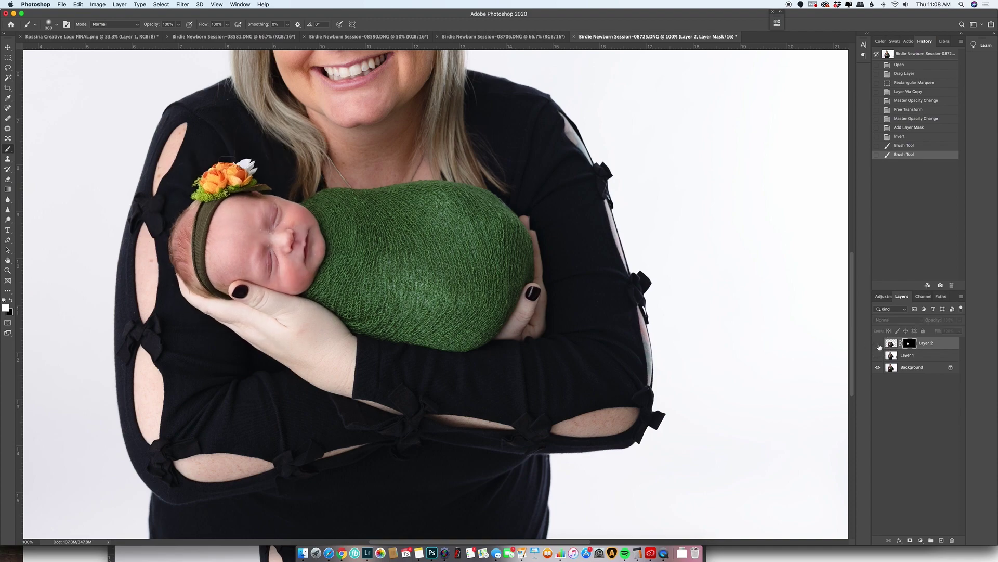
click(879, 344)
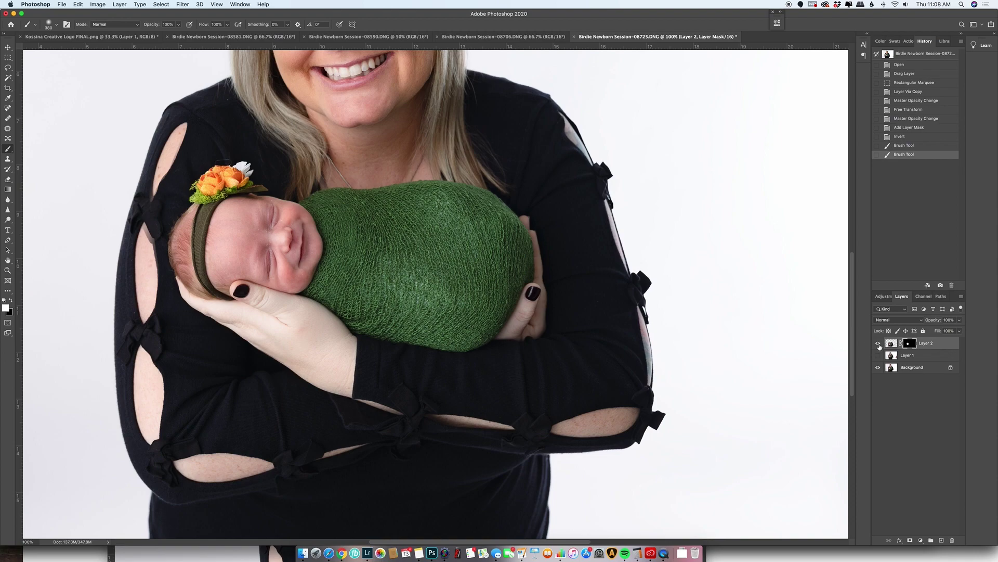
click(878, 344)
click(878, 343)
click(879, 343)
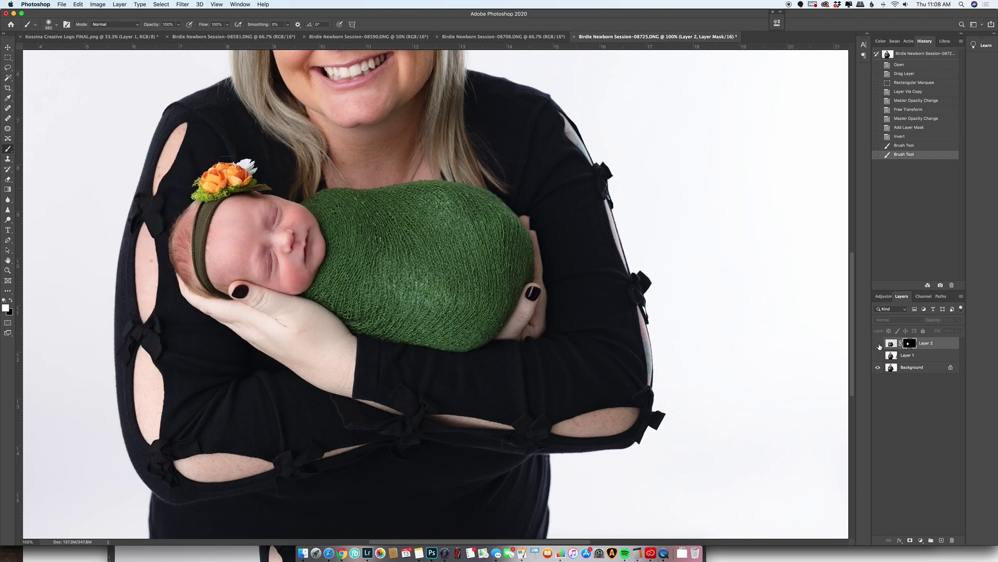
click(878, 344)
click(878, 344)
click(878, 343)
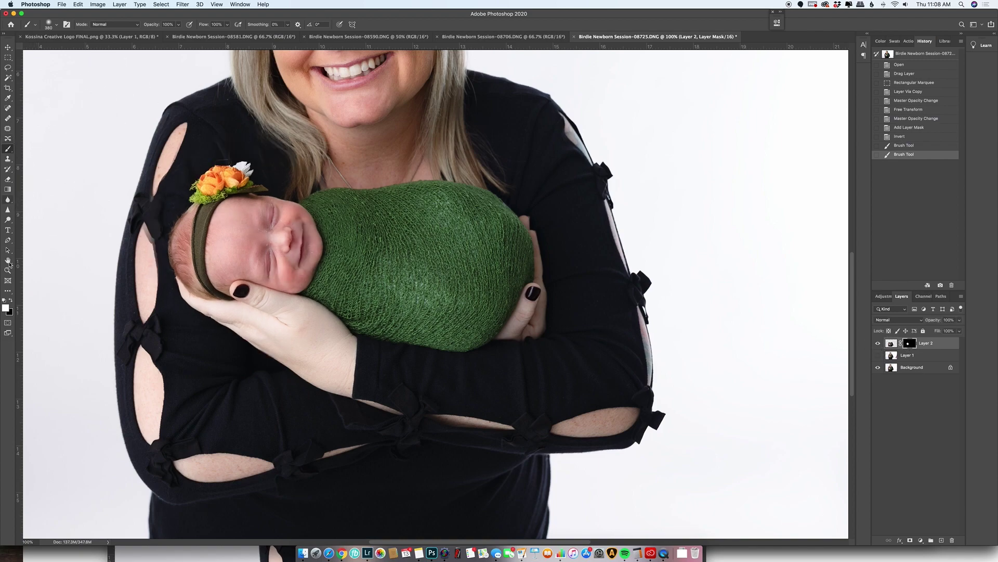
scroll(13, 208, up, 1)
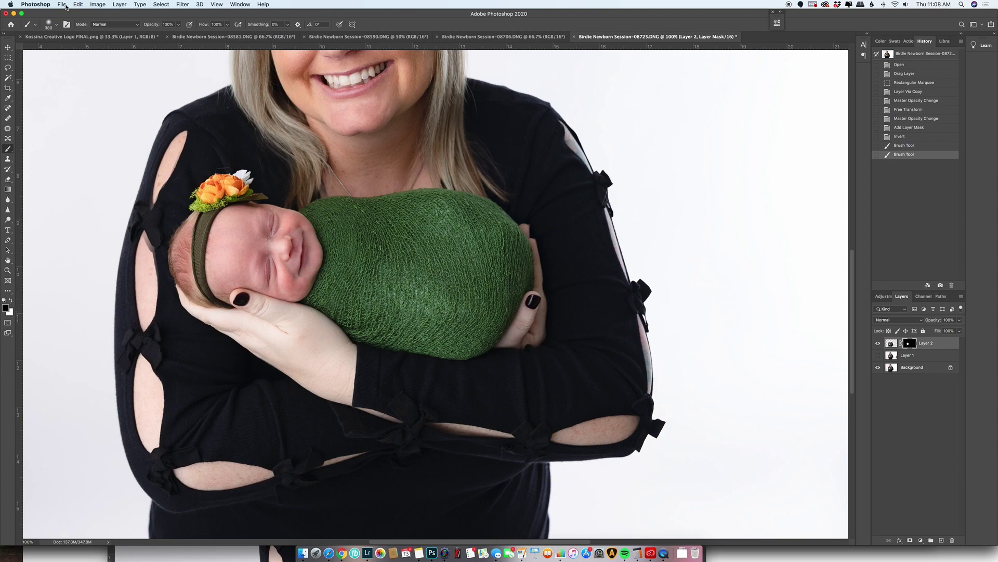
Set the brush size to 250 px in the Brush Settings
click(49, 26)
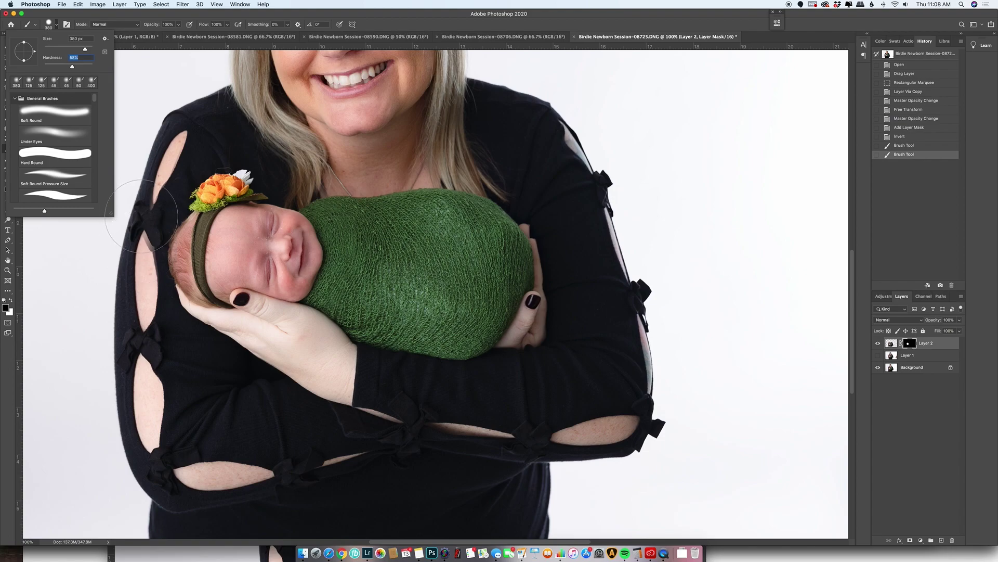
click(58, 26)
click(58, 26)
click(66, 26)
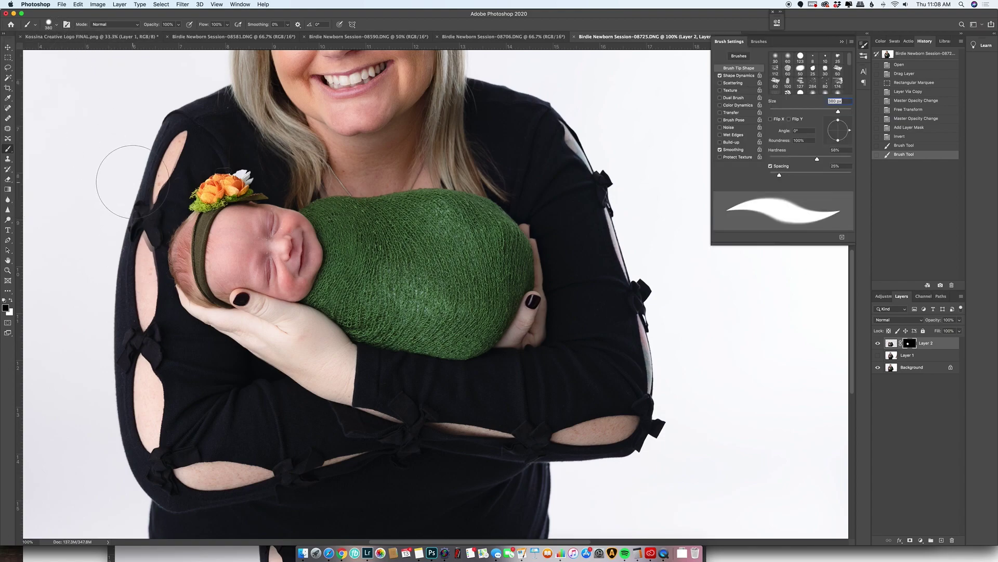
text(250)
key(Return)
key(bracketright)
key(bracketright)
key(bracketright)
key(bracketright)
key(bracketright)
key(bracketleft)
key(bracketleft)
Paint the mask along the left sleeve and shoulder, then at 100 px near the neck and flower
mouse_move(139, 201)
mouse_down()
mouse_move(148, 213)
mouse_move(156, 156)
mouse_move(130, 336)
mouse_up()
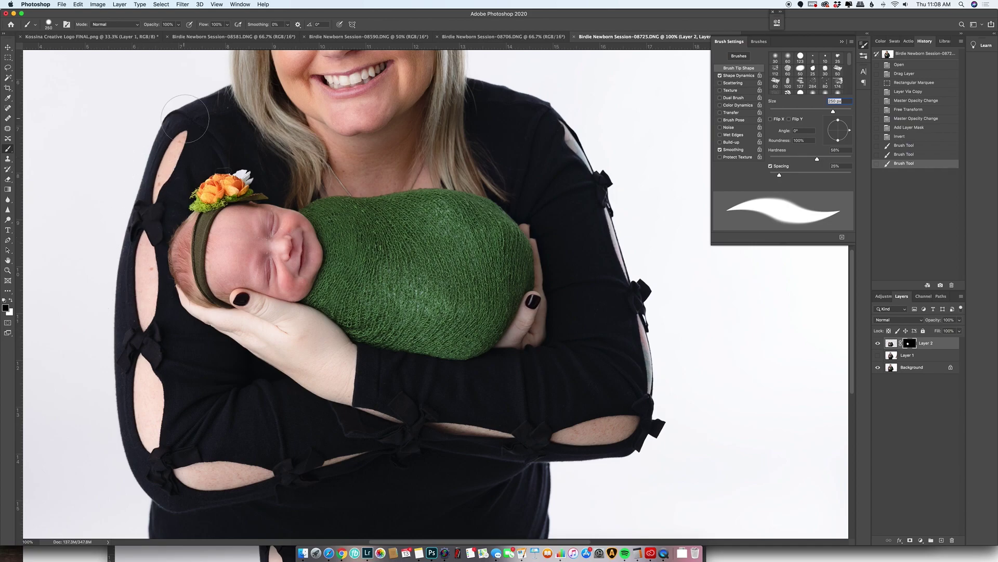
mouse_move(197, 120)
mouse_down()
mouse_move(180, 131)
mouse_move(211, 129)
mouse_move(222, 159)
mouse_move(223, 144)
mouse_move(229, 159)
mouse_move(226, 150)
mouse_move(273, 154)
mouse_up()
key(bracketleft)
key(bracketleft)
key(bracketleft)
key(bracketleft)
key(bracketleft)
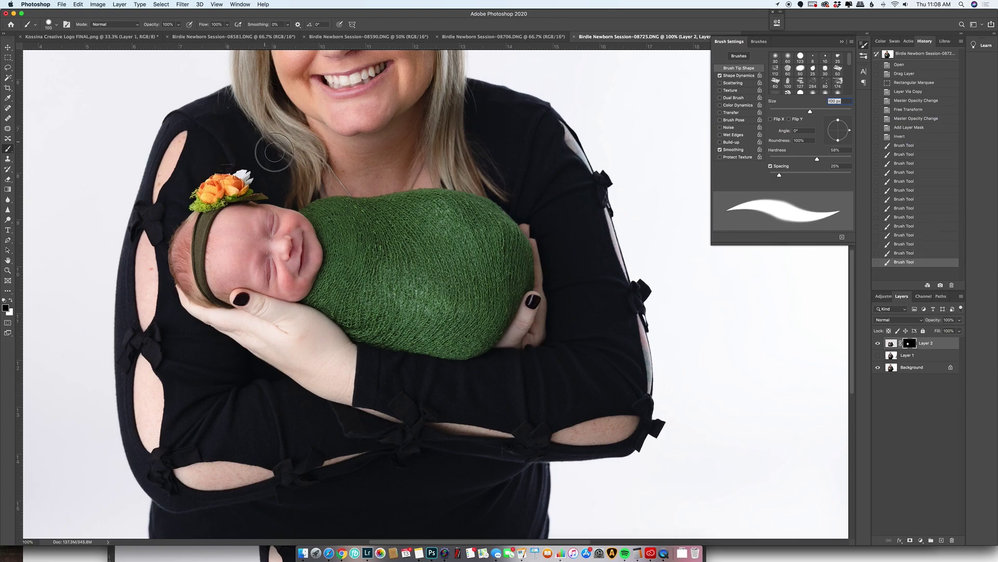
mouse_move(294, 181)
mouse_down()
mouse_move(299, 144)
mouse_move(304, 197)
mouse_up()
mouse_move(305, 196)
mouse_down()
mouse_move(304, 153)
mouse_move(292, 149)
mouse_up()
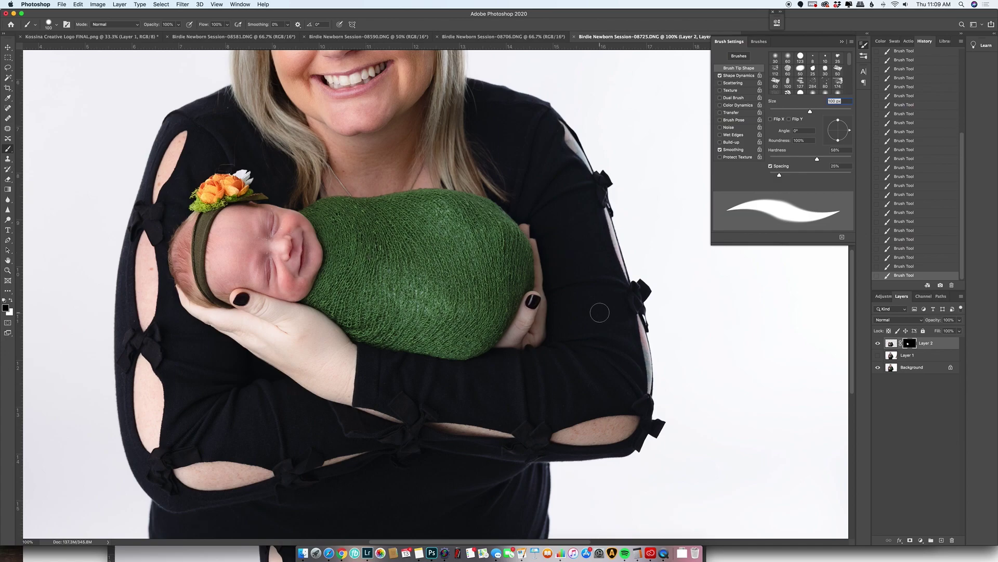
click(878, 344)
Toggle Layer 2 repeatedly to compare the smiling face swap with the original sleeping face
click(878, 344)
click(878, 344)
click(878, 343)
click(878, 344)
click(879, 343)
click(878, 344)
click(878, 344)
click(878, 344)
click(878, 344)
click(878, 343)
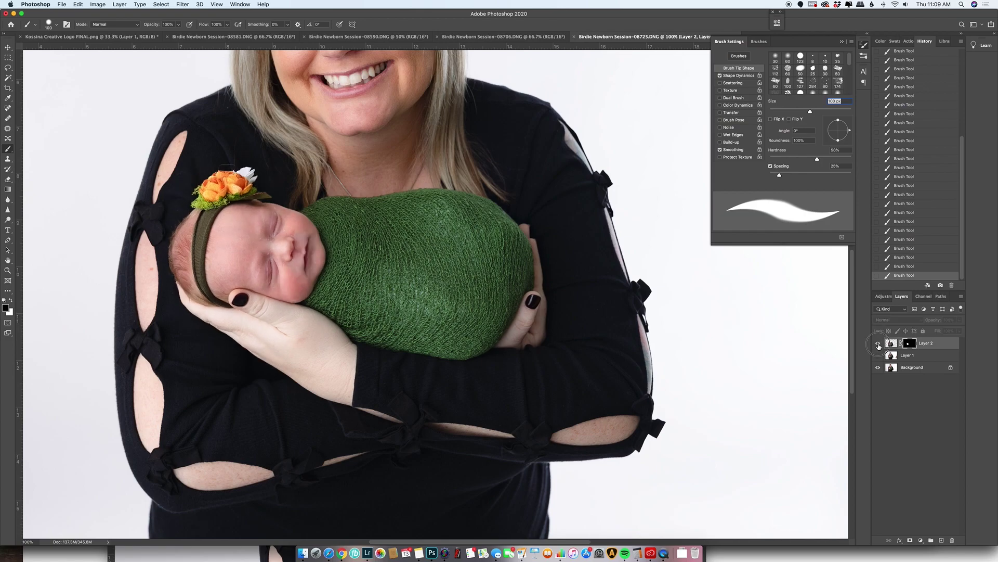
click(878, 343)
click(878, 344)
click(878, 344)
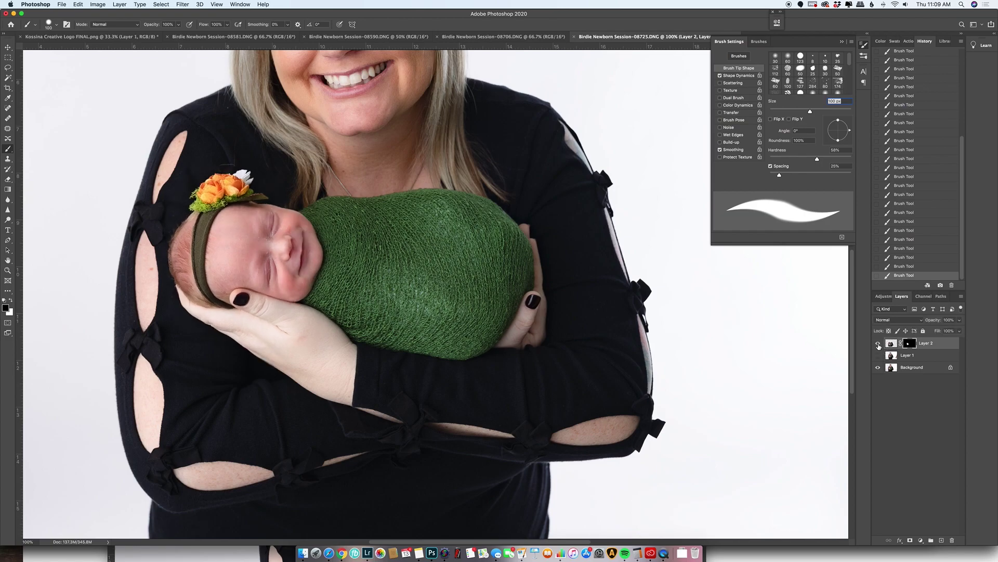
Fit the photo on screen, close the Brush Settings panel, and leave Layer 2 visible
key(super+0)
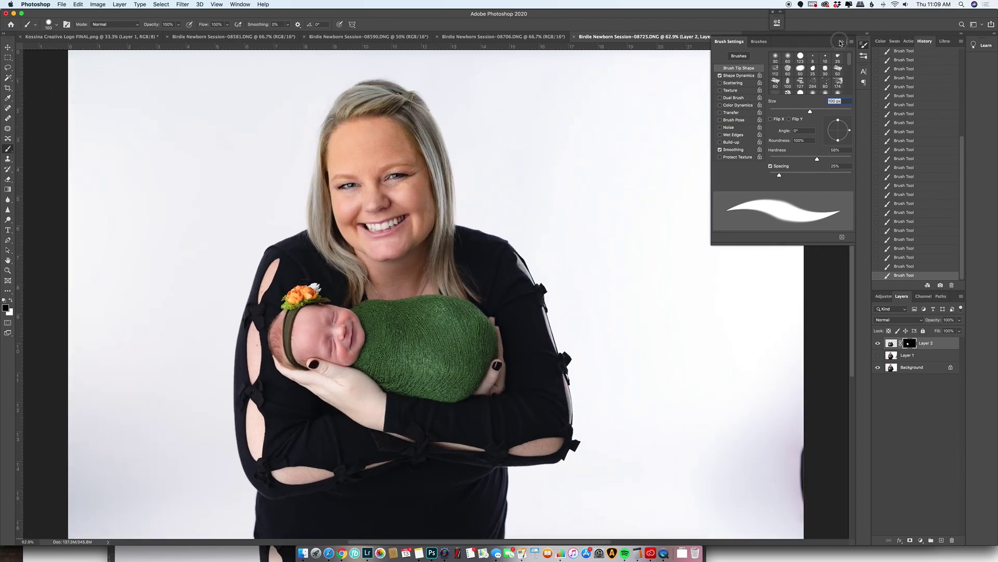
click(851, 44)
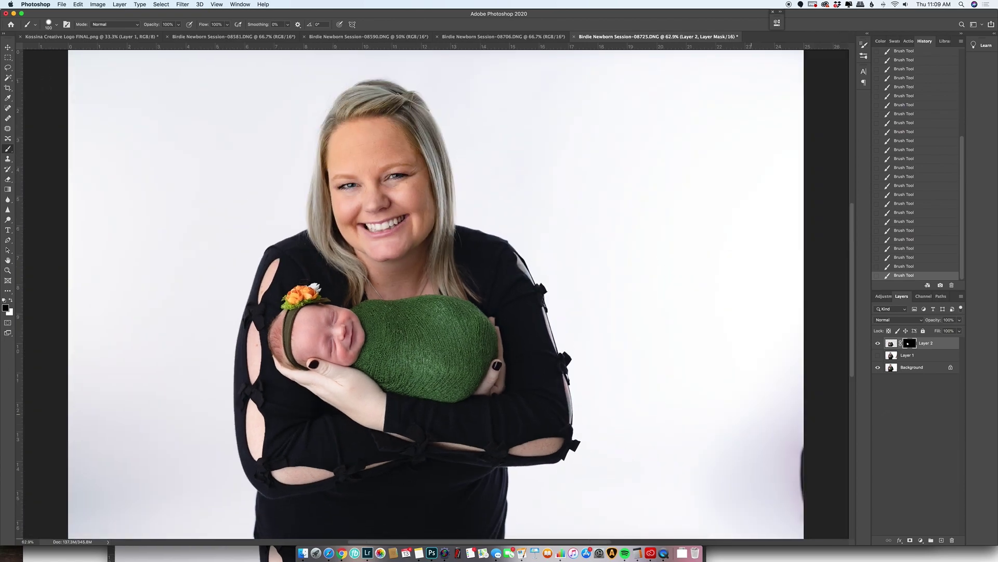
click(878, 344)
click(879, 343)
click(879, 344)
click(879, 344)
right_click(916, 368)
Flatten the image into a single Background layer, discarding hidden layers
click(910, 367)
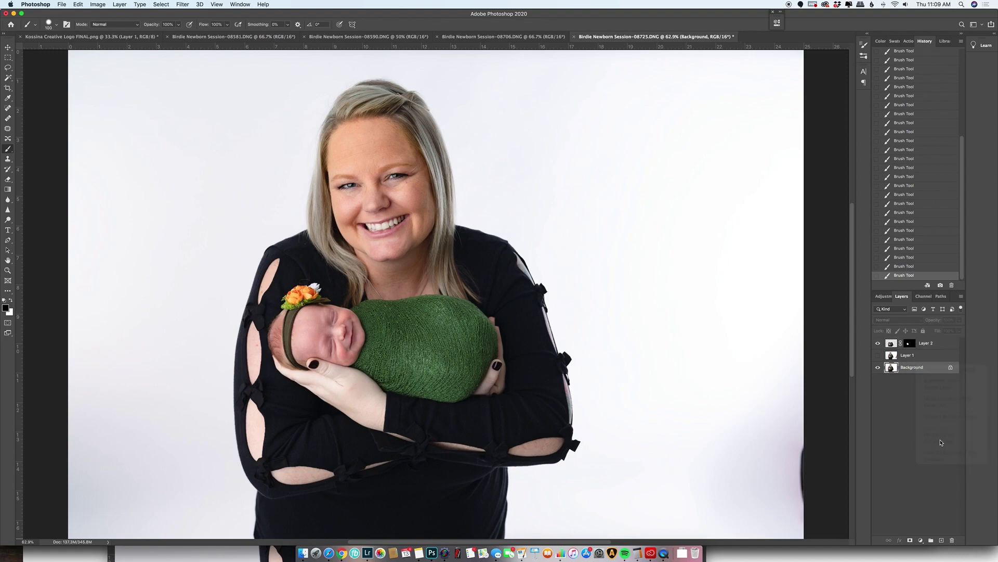
right_click(934, 368)
click(922, 442)
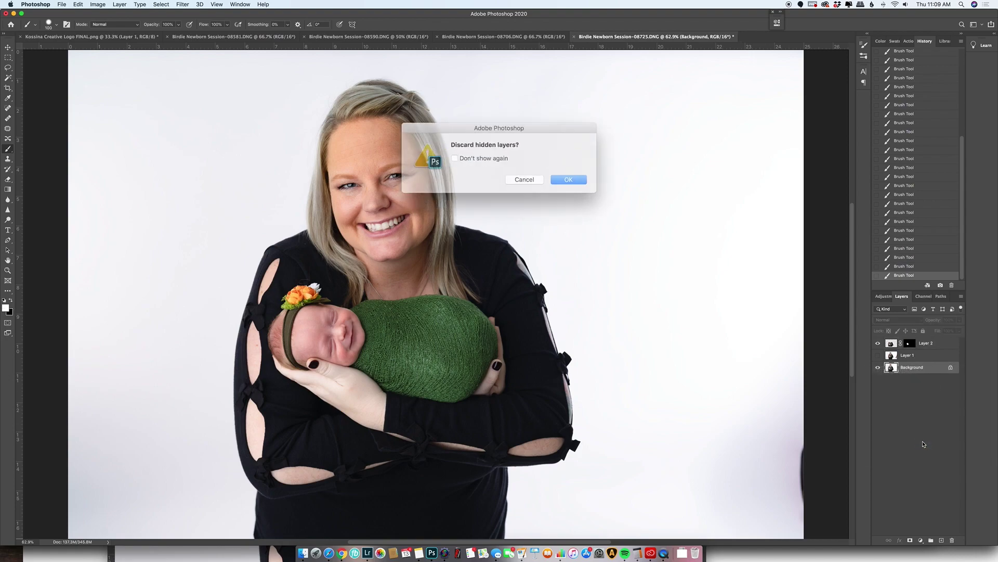
click(566, 176)
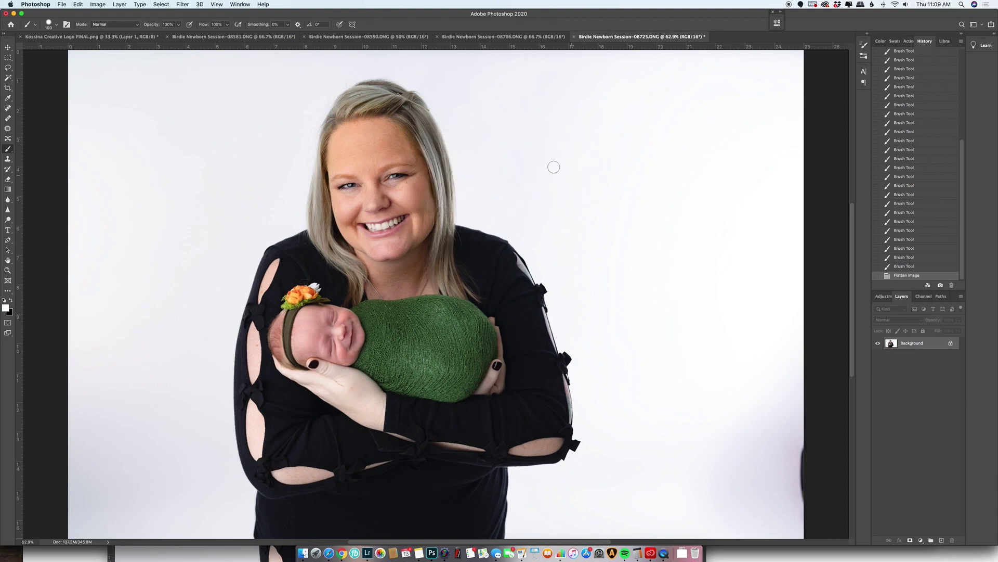
Crop the photo tighter from the bottom-right corner around mother and baby
click(8, 88)
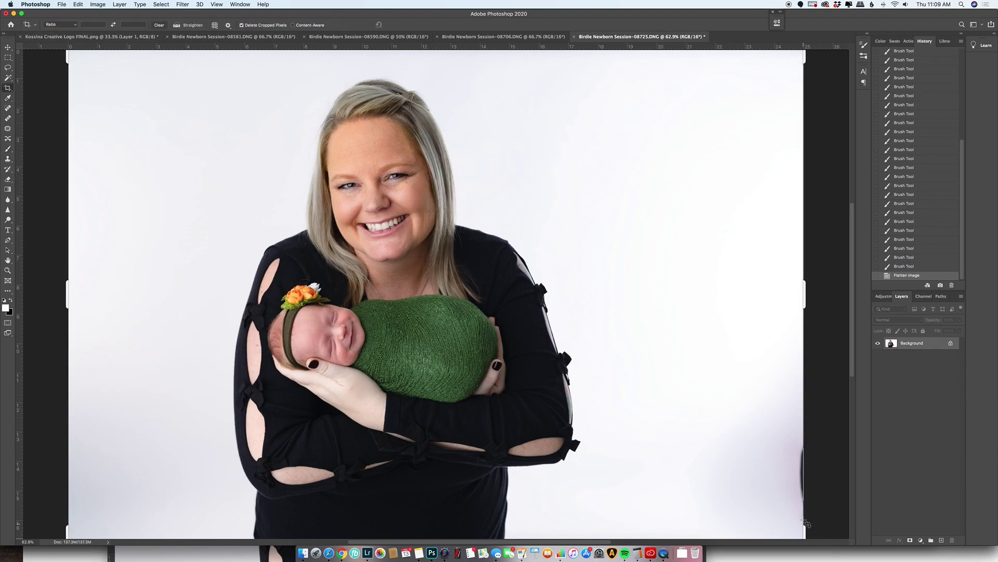
drag(806, 524, 801, 515)
drag(802, 479, 775, 457)
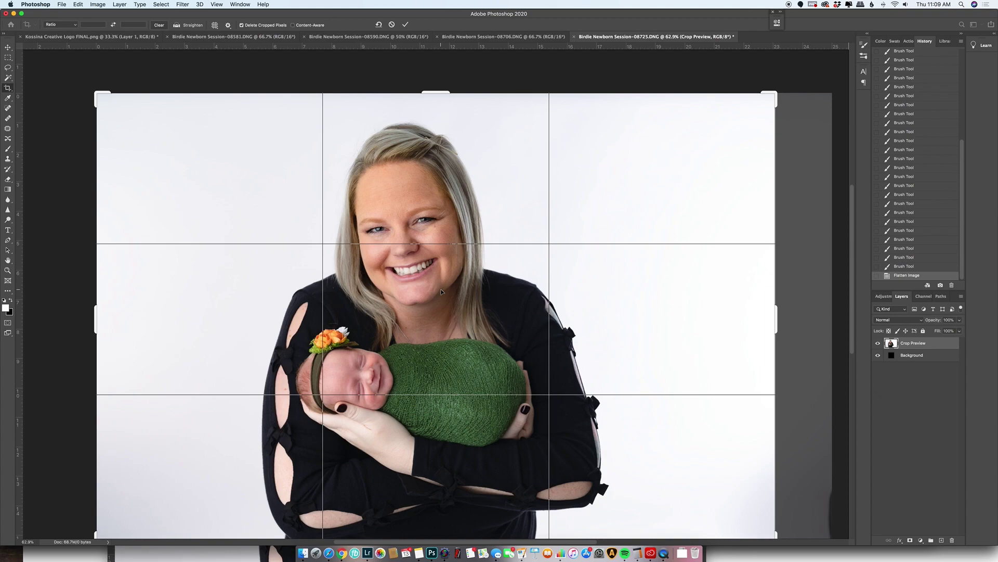
key(Return)
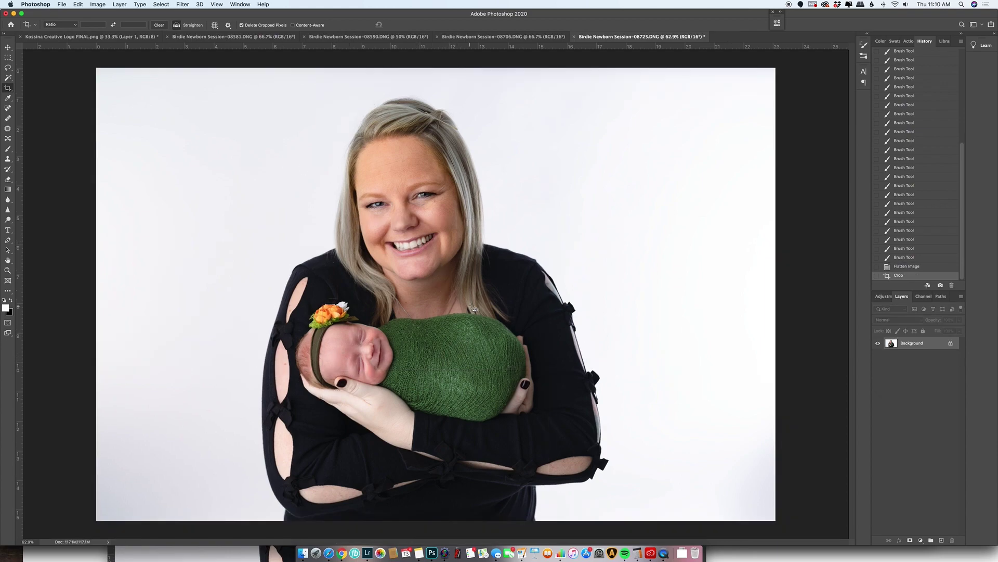
key(super+equal)
key(super+equal)
key(super+equal)
With a smaller Spot Healing Brush, heal the blemishes and dark spot beside the baby's nose
click(8, 109)
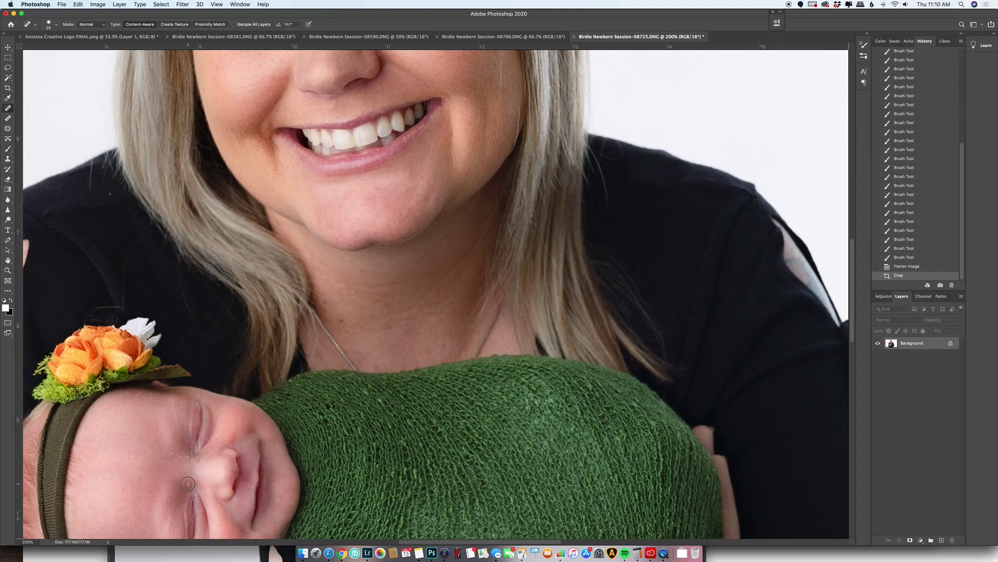
key(bracketleft)
drag(188, 484, 185, 471)
click(187, 460)
click(188, 458)
click(188, 457)
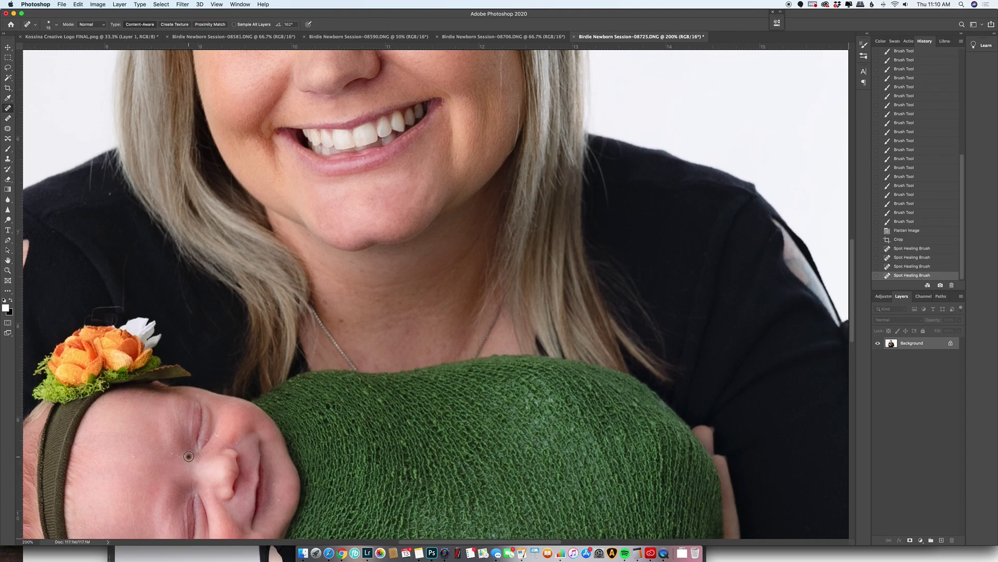
click(190, 458)
click(192, 459)
click(185, 455)
click(181, 456)
click(177, 454)
click(174, 453)
click(172, 455)
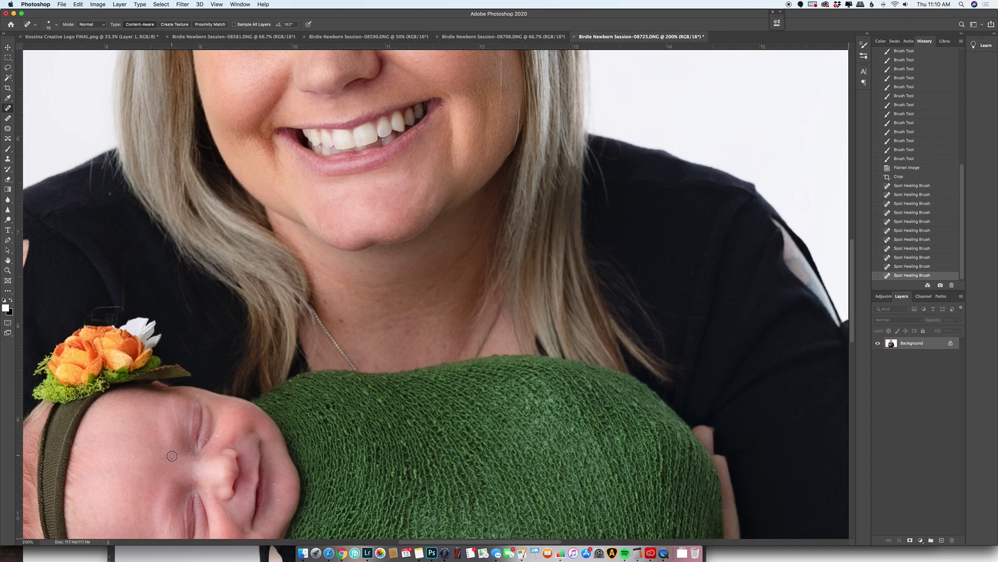
click(172, 455)
click(172, 455)
click(188, 457)
click(190, 457)
click(191, 458)
click(190, 456)
With a slightly larger brush, heal spots near the baby's eye and on the cheek
key(bracketright)
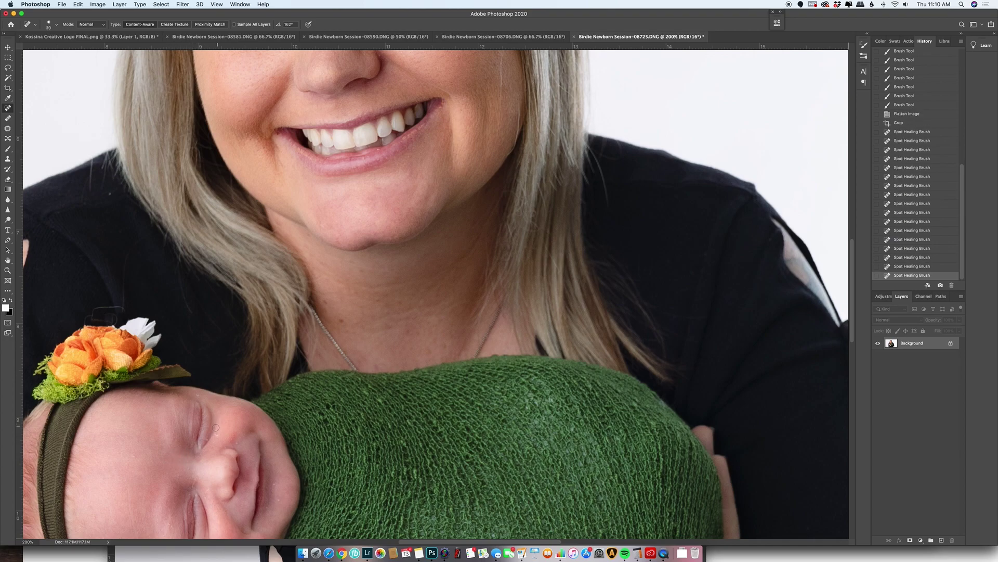
click(209, 437)
click(211, 437)
click(216, 435)
click(216, 435)
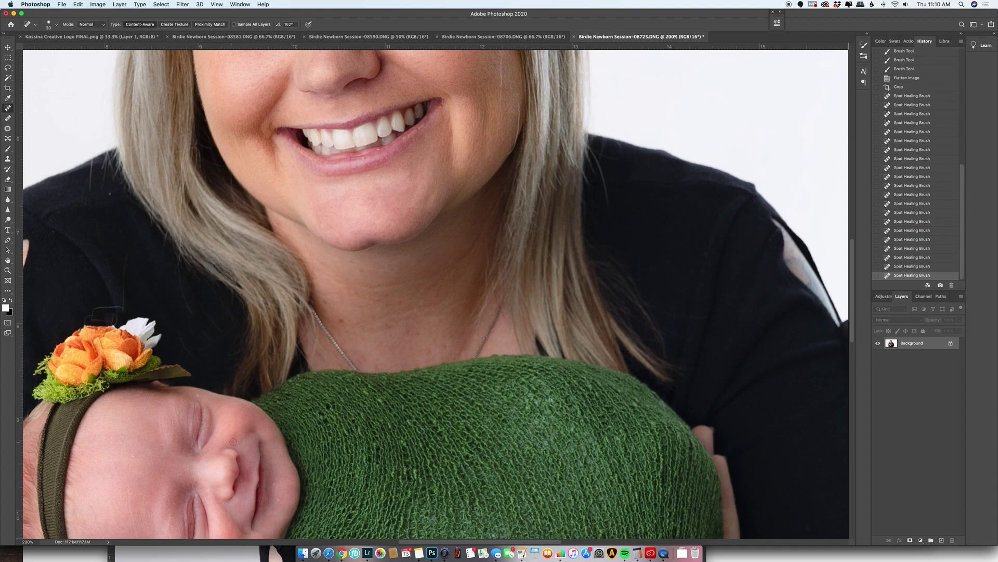
click(233, 441)
click(232, 440)
click(278, 500)
click(276, 485)
click(267, 508)
scroll(140, 456, left, 2)
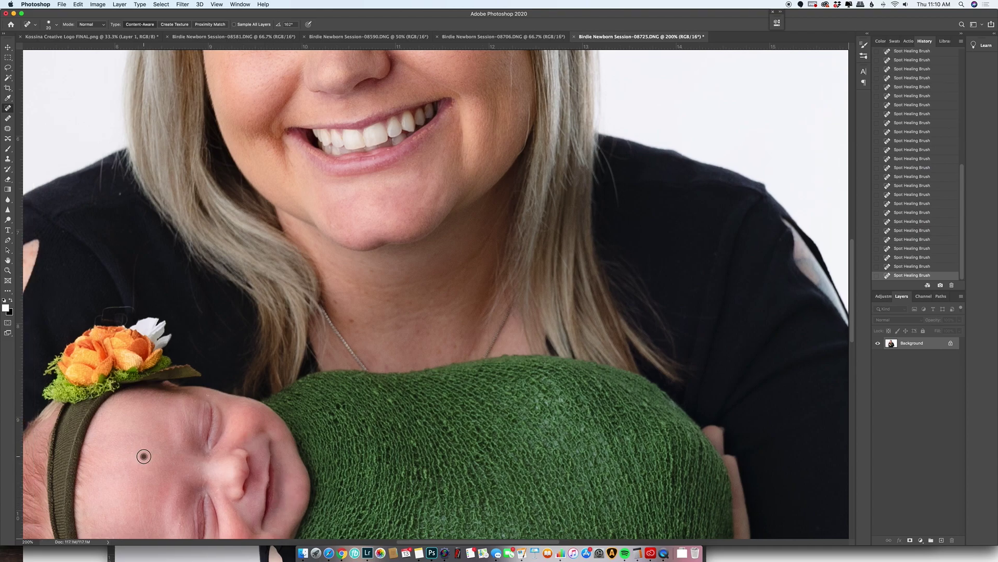
scroll(142, 457, down, 3)
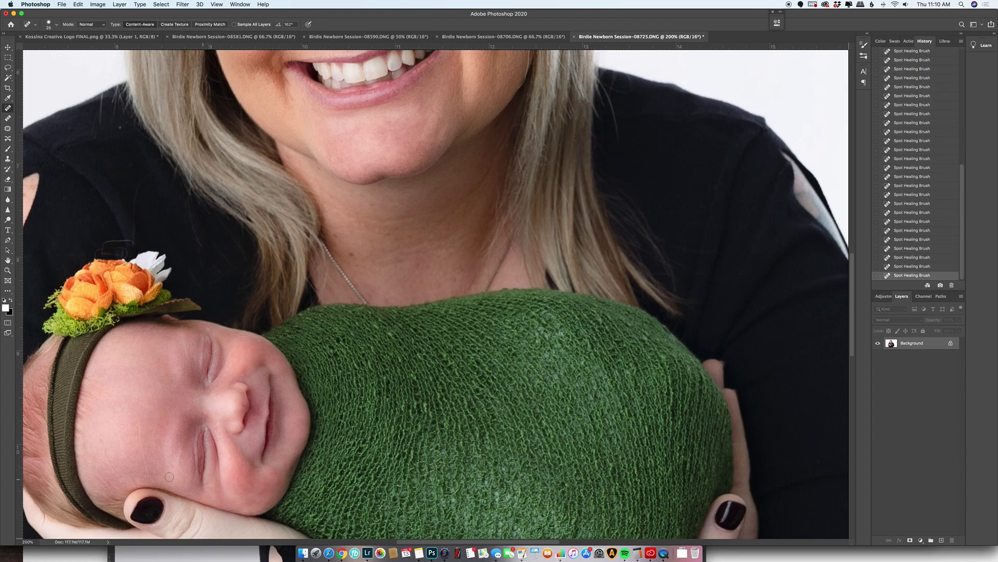
scroll(271, 478, left, 2)
scroll(183, 438, up, 3)
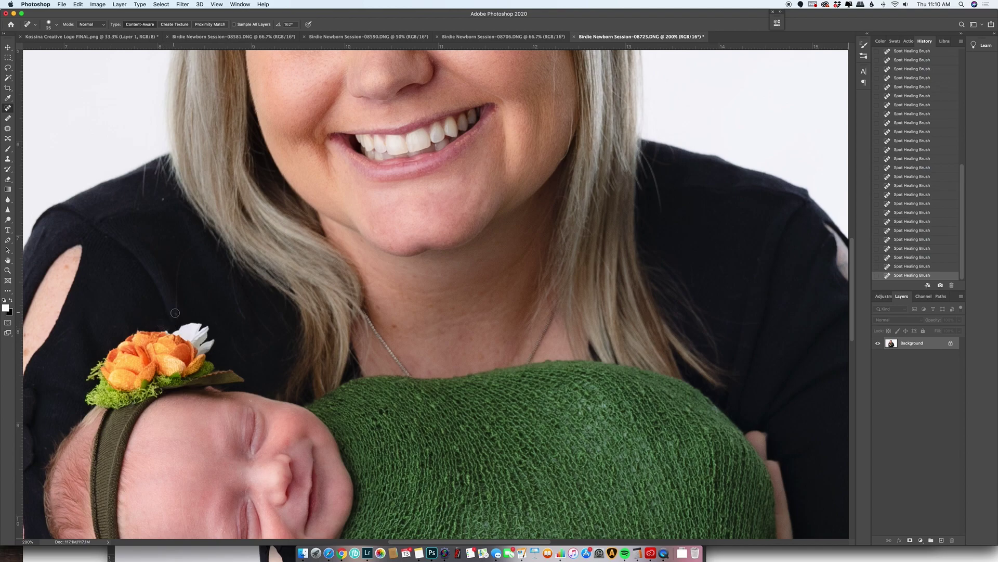
Heal away stray hairs over the black sweater and the hair strand on the mother's cheek
key(bracketright)
mouse_move(147, 181)
mouse_down()
mouse_move(145, 167)
mouse_move(138, 194)
mouse_up()
scroll(650, 276, up, 5)
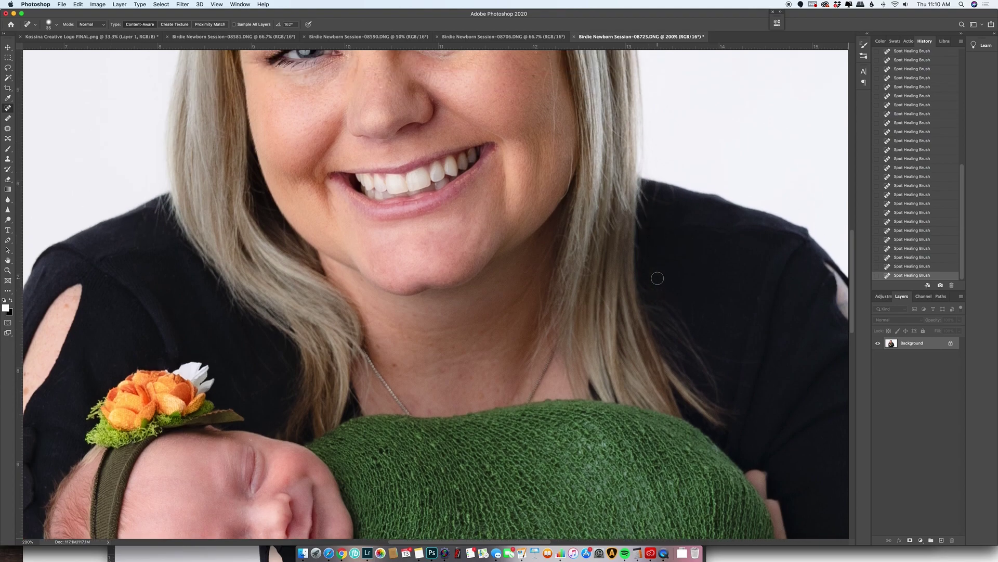
key(bracketleft)
drag(554, 219, 556, 185)
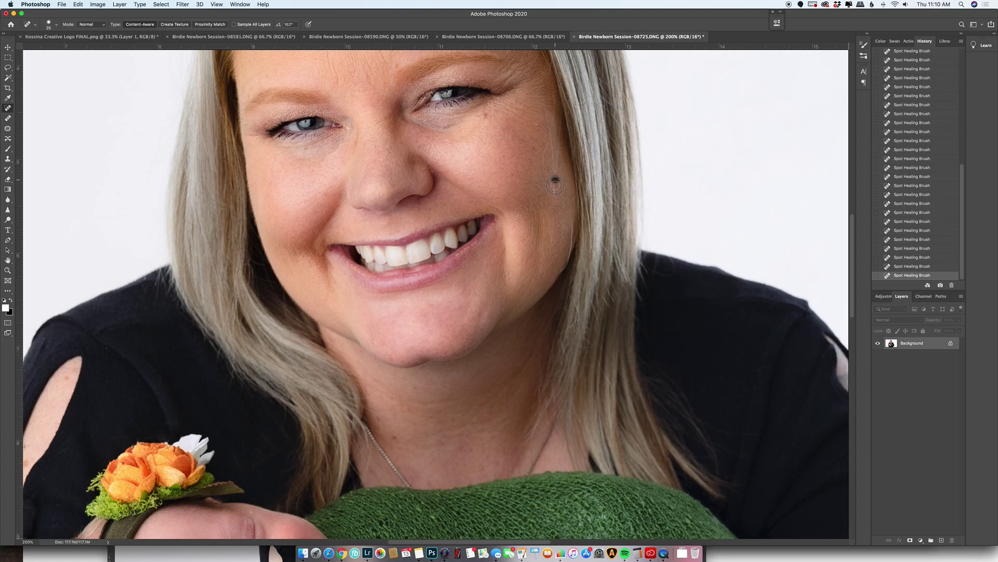
drag(549, 111, 552, 139)
click(555, 172)
Heal a leftover bit of the cheek hair, then shift a cheek area with Content-Aware Move
click(546, 152)
click(7, 138)
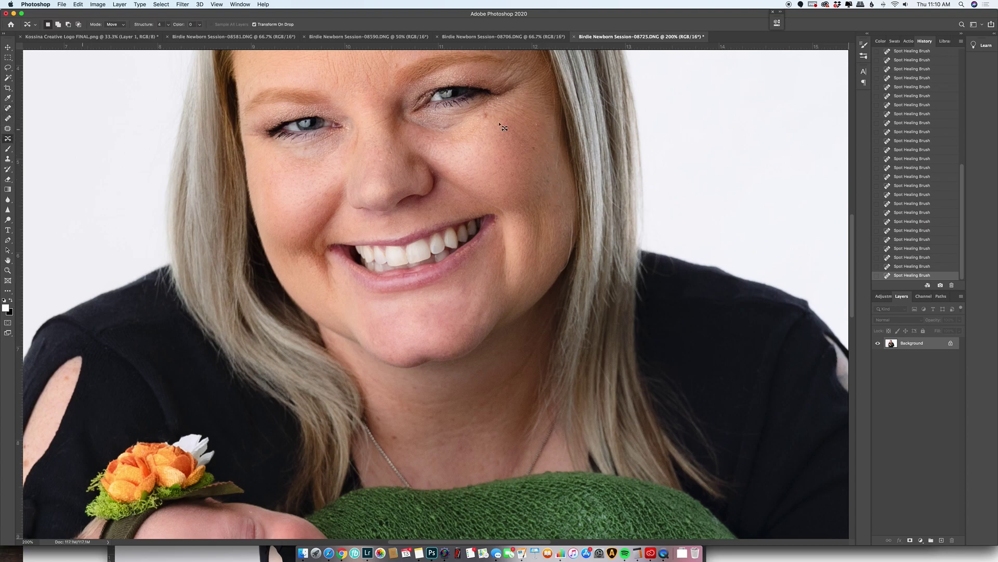
drag(552, 139, 539, 139)
key(super+d)
Patch two marks on the mother's cheek with nearby clean skin and deselect
click(9, 131)
mouse_move(541, 136)
mouse_down()
mouse_move(535, 129)
mouse_move(551, 134)
mouse_move(535, 135)
mouse_move(562, 166)
mouse_move(541, 129)
mouse_up()
click(557, 138)
key(super+d)
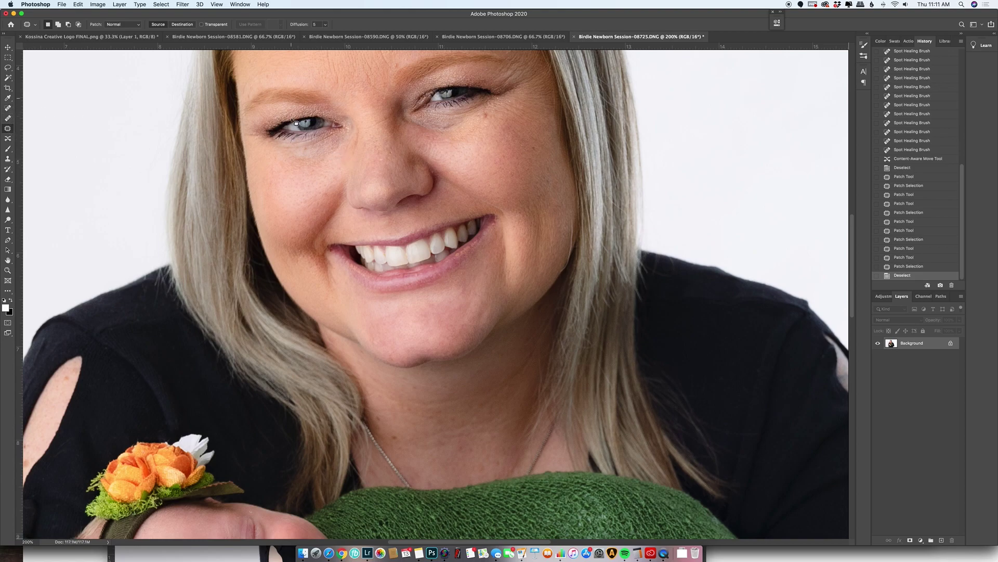
scroll(296, 124, up, 3)
scroll(365, 164, up, 9)
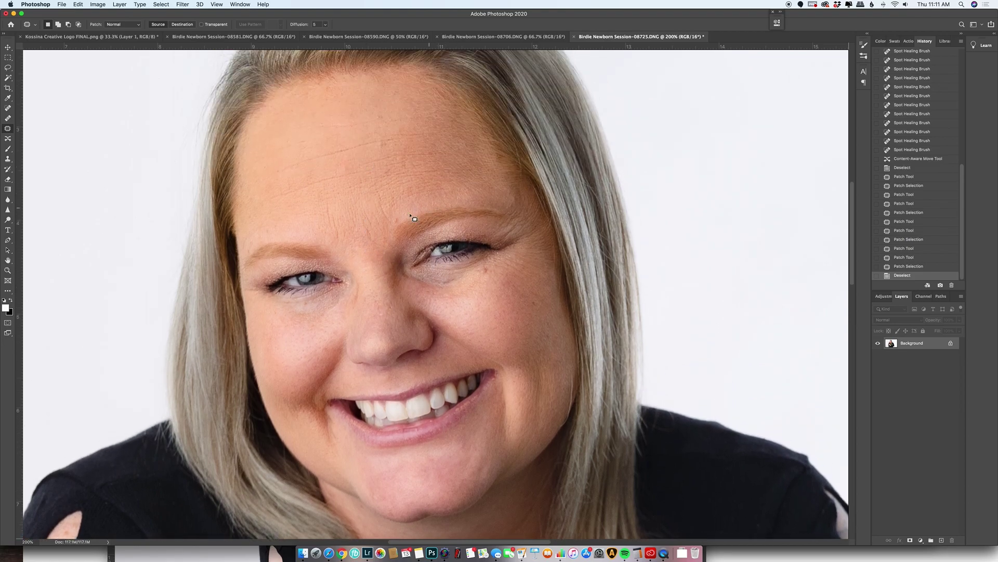
Spot-heal blemishes on the mother's brow, between the brows and across the forehead
click(10, 109)
mouse_move(335, 237)
mouse_down()
mouse_move(333, 214)
mouse_move(334, 232)
mouse_move(381, 243)
mouse_up()
click(335, 231)
click(375, 225)
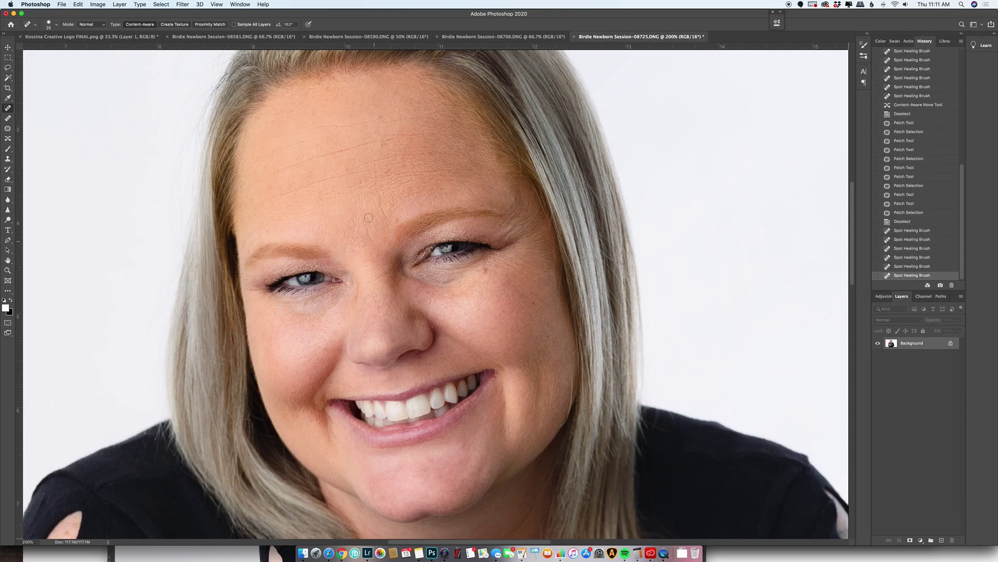
click(368, 217)
click(390, 217)
click(392, 221)
drag(383, 208, 386, 221)
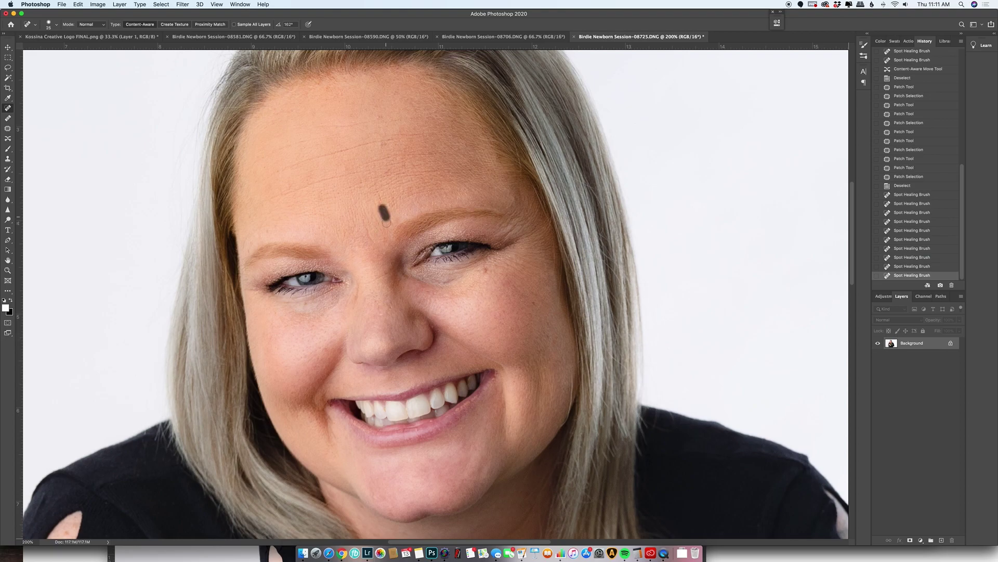
click(366, 220)
click(365, 238)
click(373, 245)
click(378, 257)
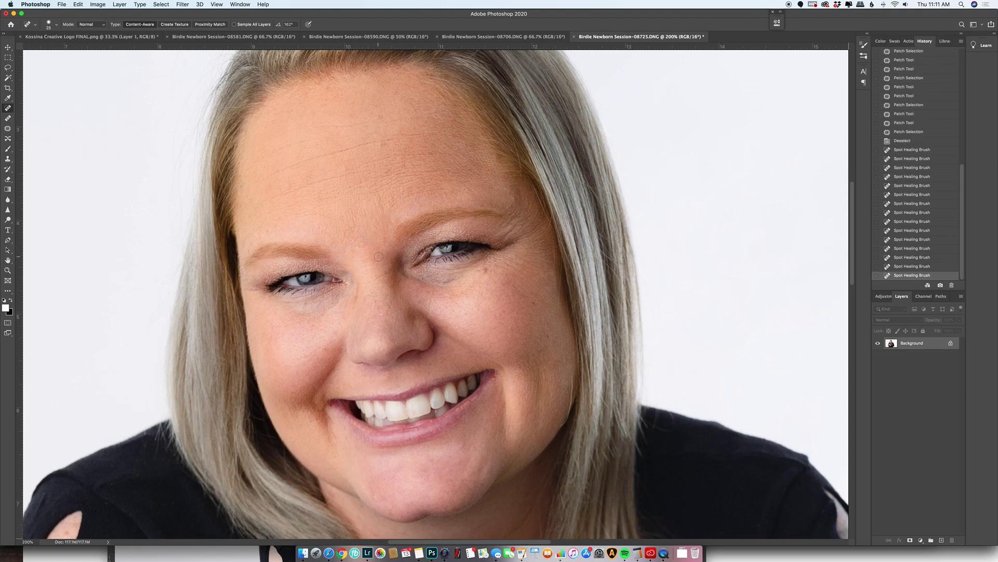
scroll(455, 343, down, 1)
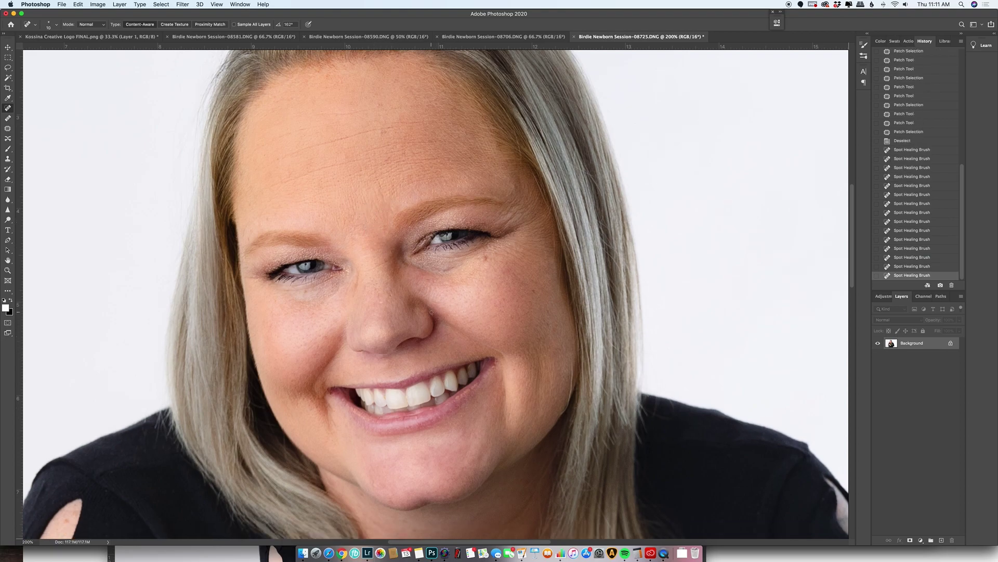
Heal small spots on the mother's face and along the smile line
key(bracketright)
click(453, 343)
click(473, 375)
click(491, 398)
key(bracketleft)
click(461, 388)
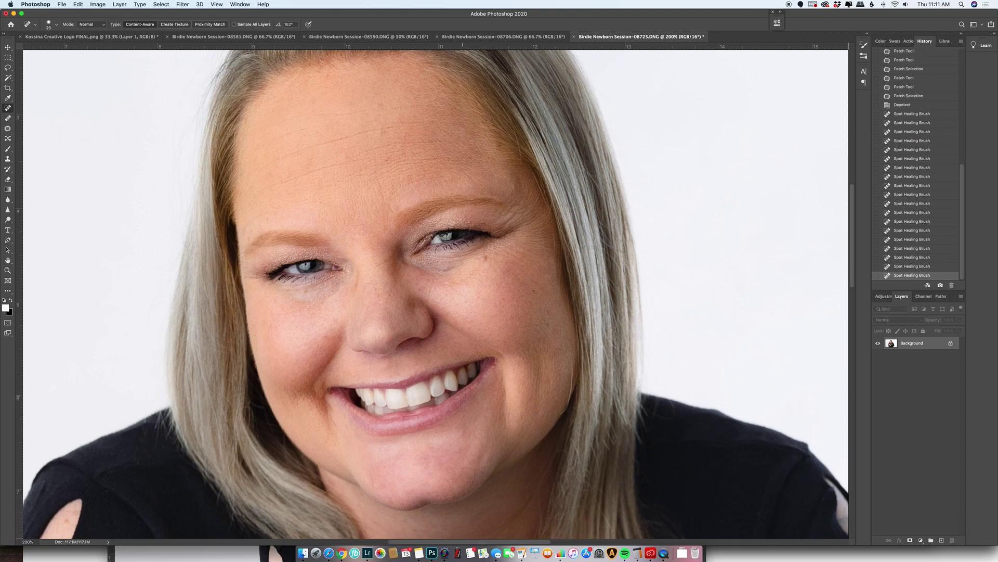
click(457, 398)
click(457, 398)
Patch the spot on the mother's lip with clean skin and deselect
click(8, 128)
mouse_move(476, 387)
mouse_down()
mouse_move(441, 416)
mouse_move(424, 403)
mouse_move(424, 418)
mouse_up()
key(cmd+d)
key(super+d)
scroll(364, 177, up, 5)
scroll(456, 206, up, 3)
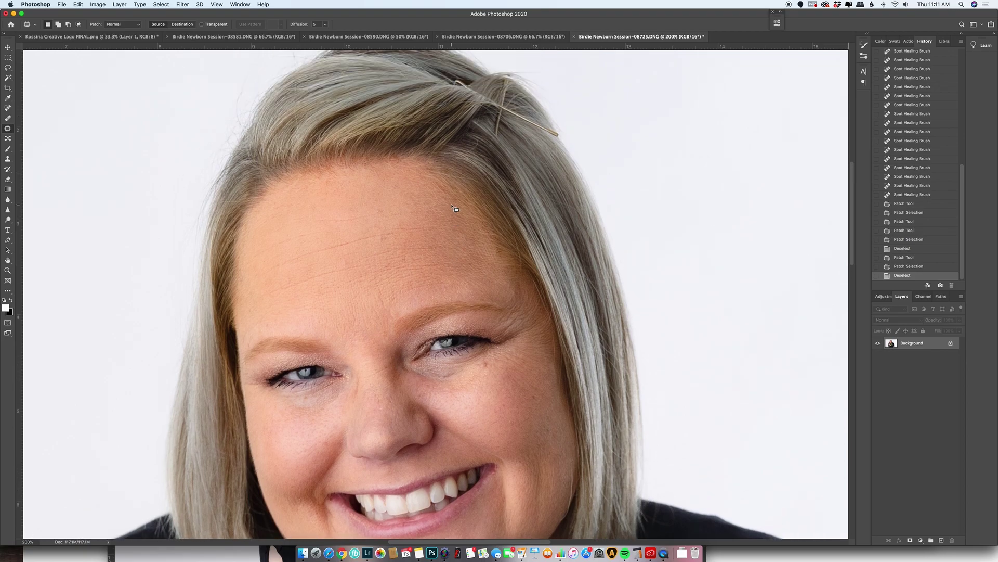
scroll(455, 203, up, 3)
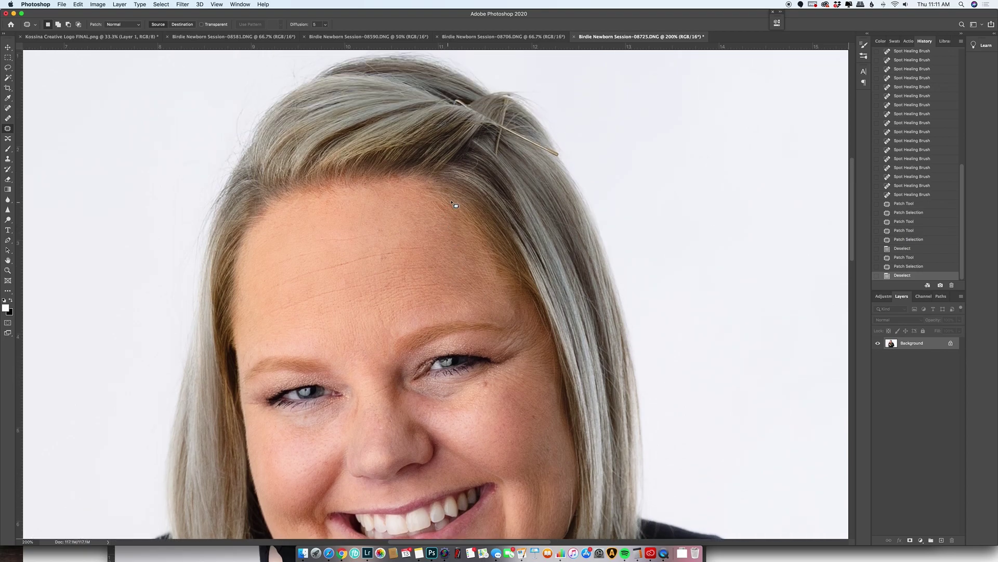
Spot-heal three small blemishes on the mother's hairline
click(8, 108)
click(474, 165)
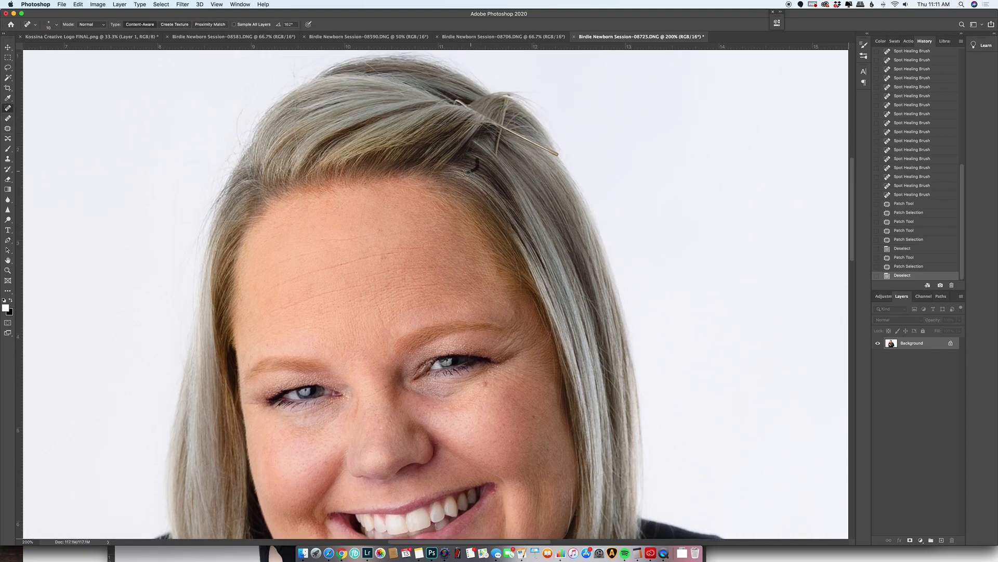
click(471, 168)
click(469, 169)
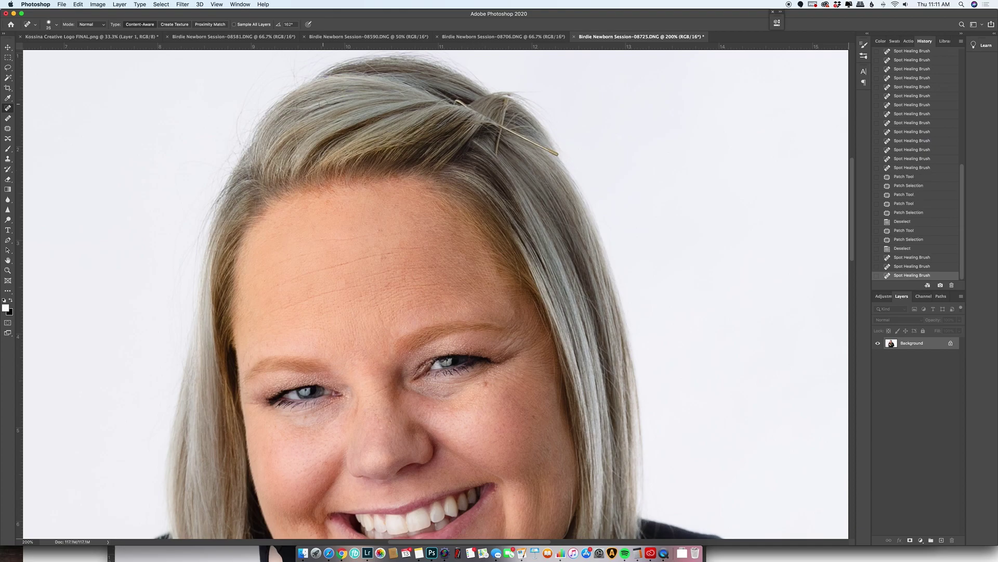
scroll(300, 208, down, 5)
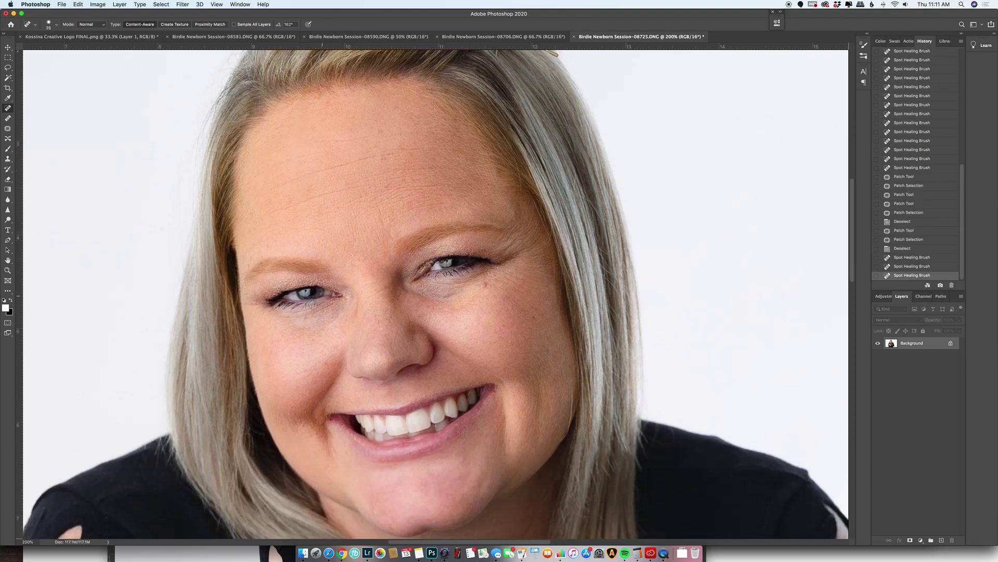
scroll(308, 350, down, 15)
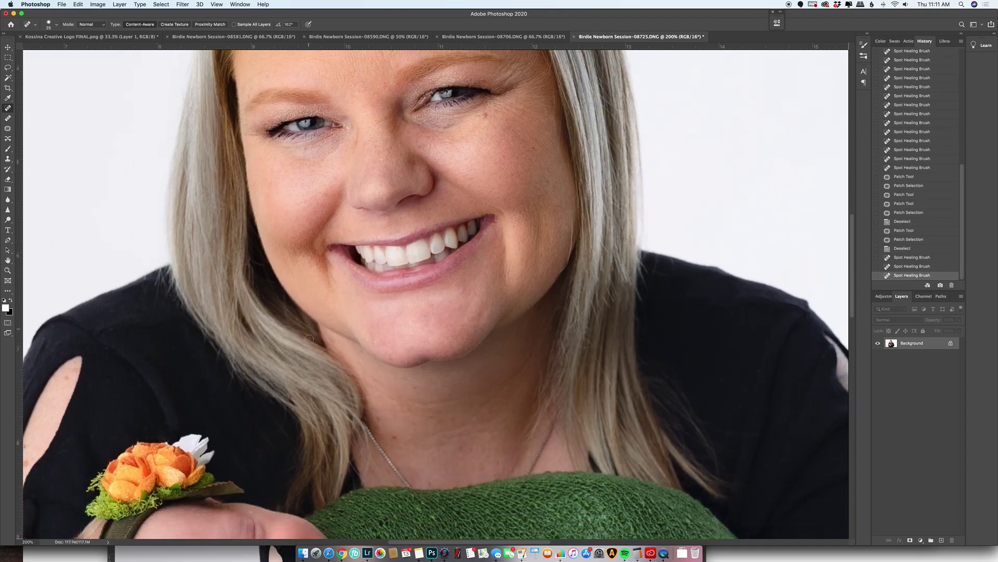
scroll(310, 339, down, 7)
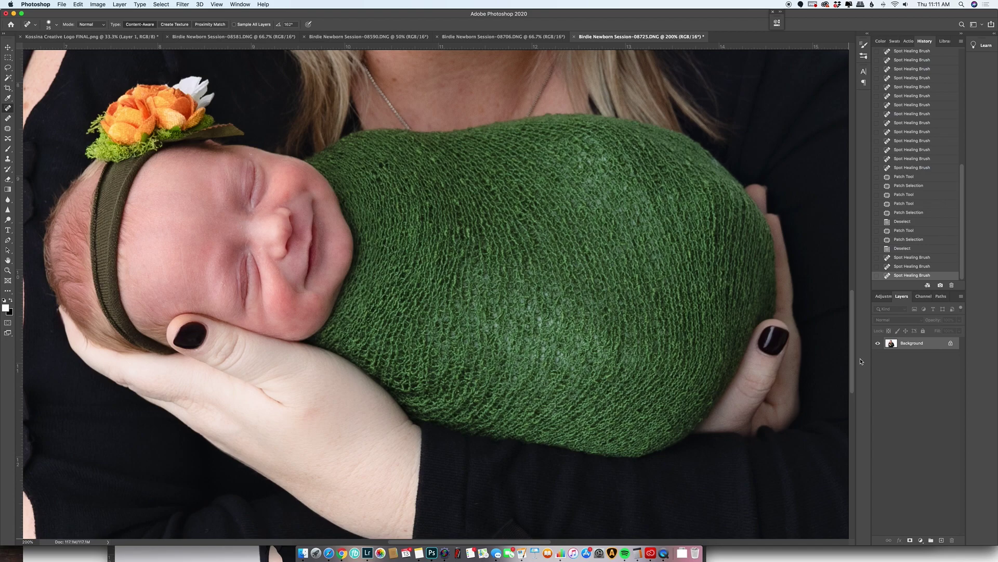
In Liquify, use Face-Aware sliders to enlarge the eyes, set Jawline -31 and Face Width -14, then apply
key(super+shift+x)
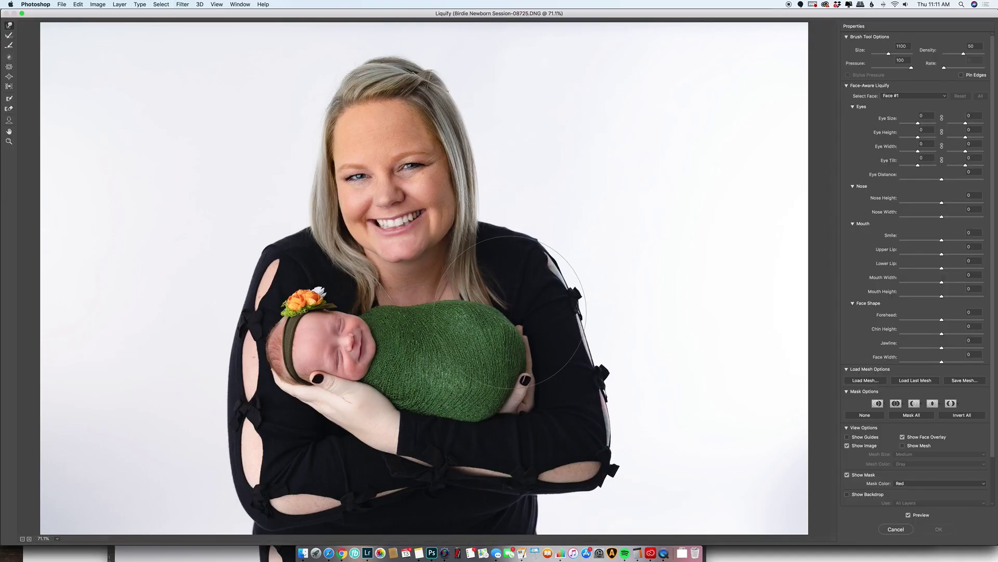
key(bracketleft)
key(bracketleft)
key(bracketleft)
key(bracketleft)
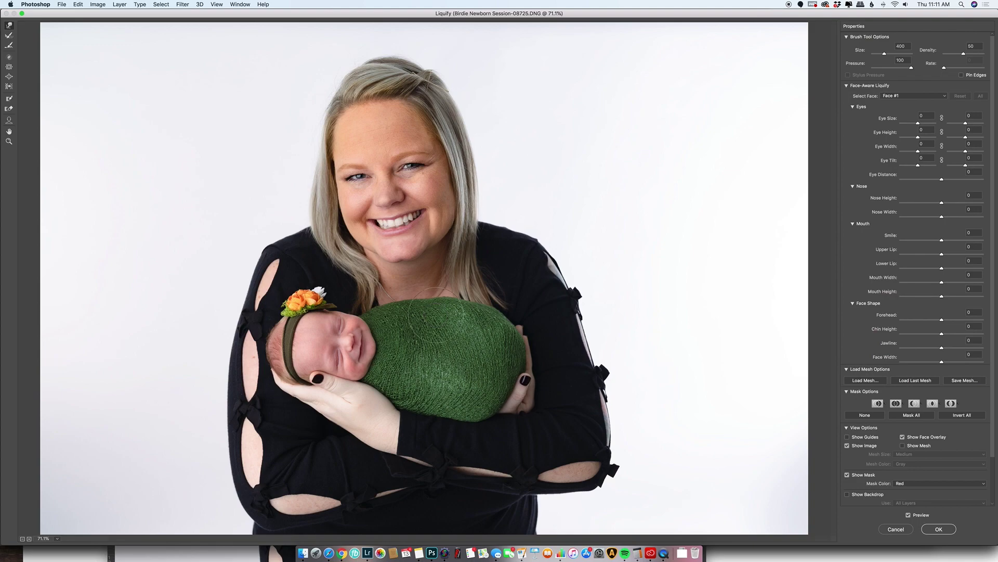
key(bracketright)
key(bracketright)
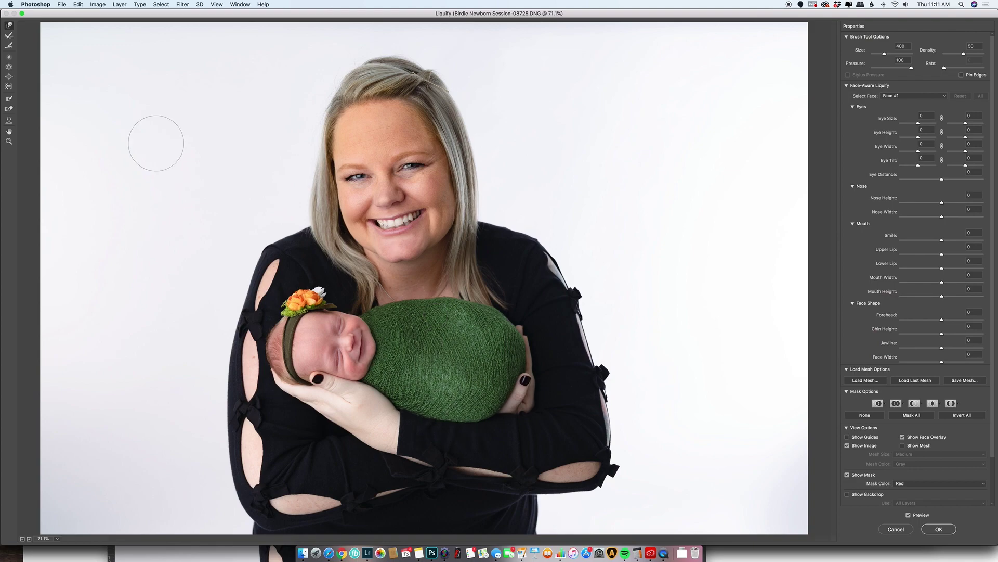
click(9, 120)
drag(919, 126, 973, 125)
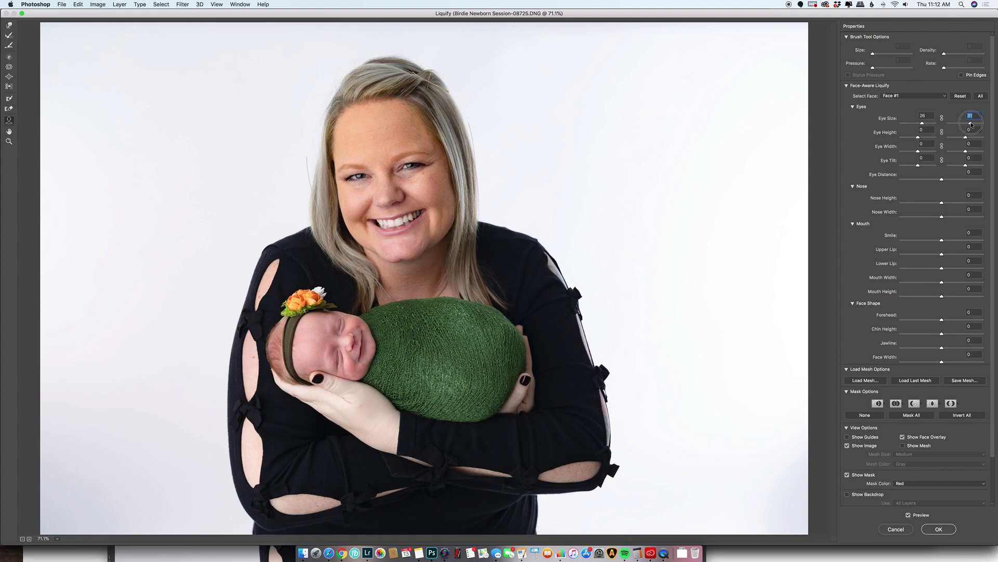
drag(971, 125, 971, 125)
drag(942, 362, 930, 352)
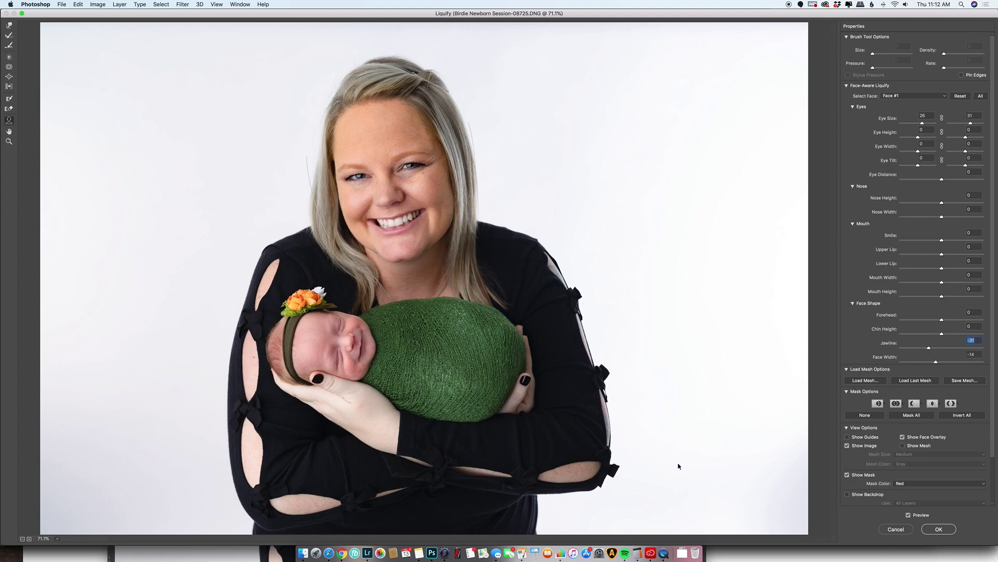
click(9, 25)
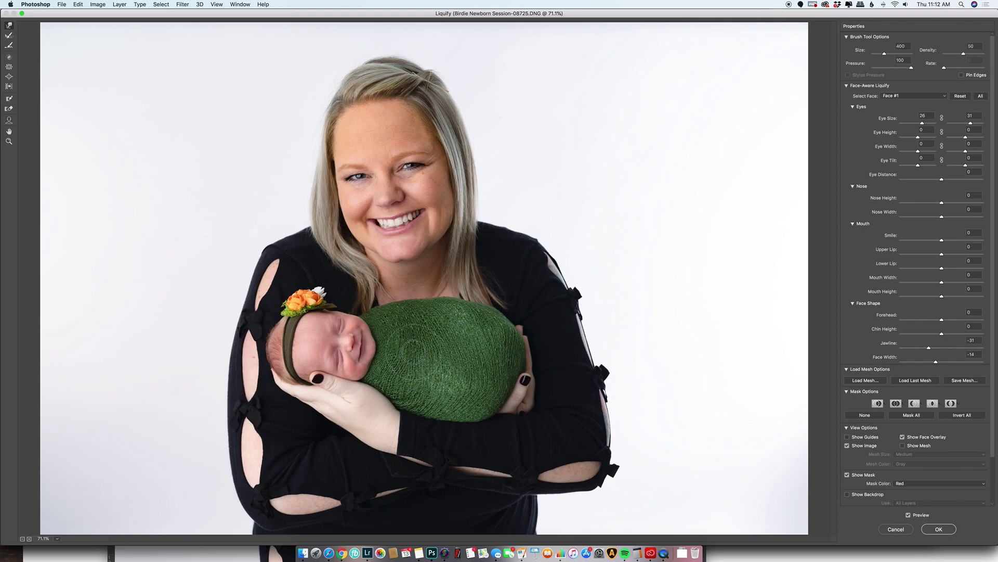
click(938, 529)
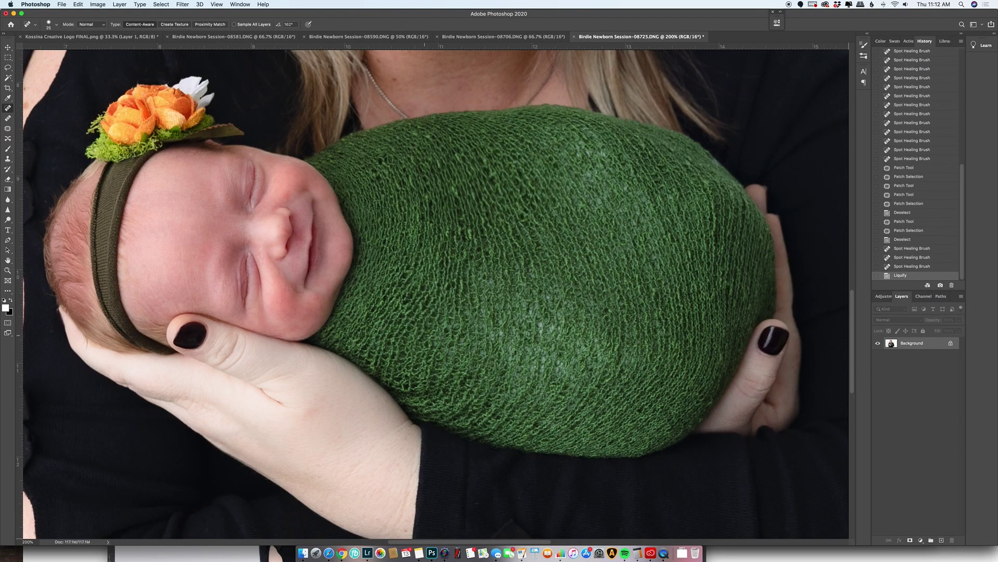
Fit the photo on screen and play the Skin Smoothing action from the Actions panel
key(super+0)
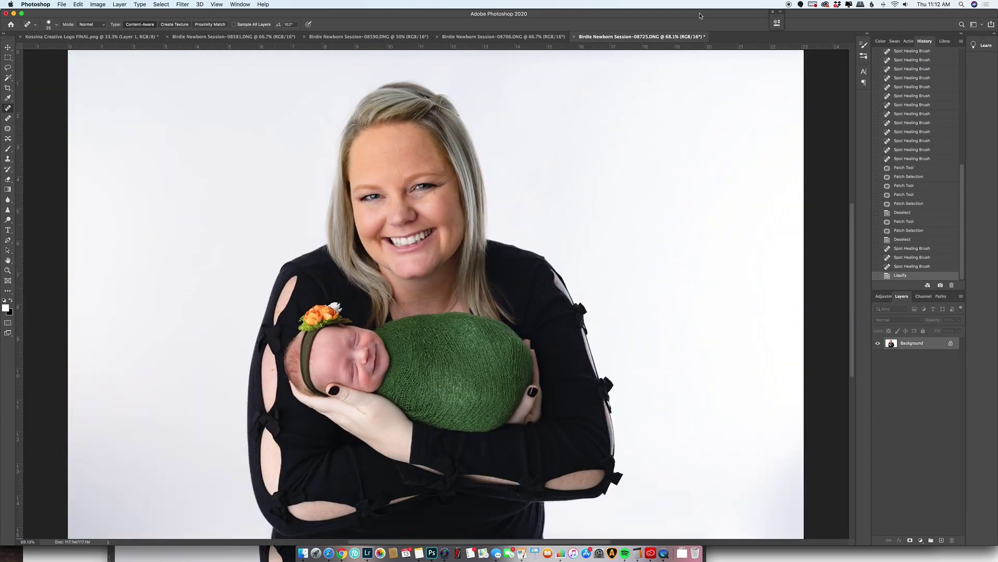
click(908, 42)
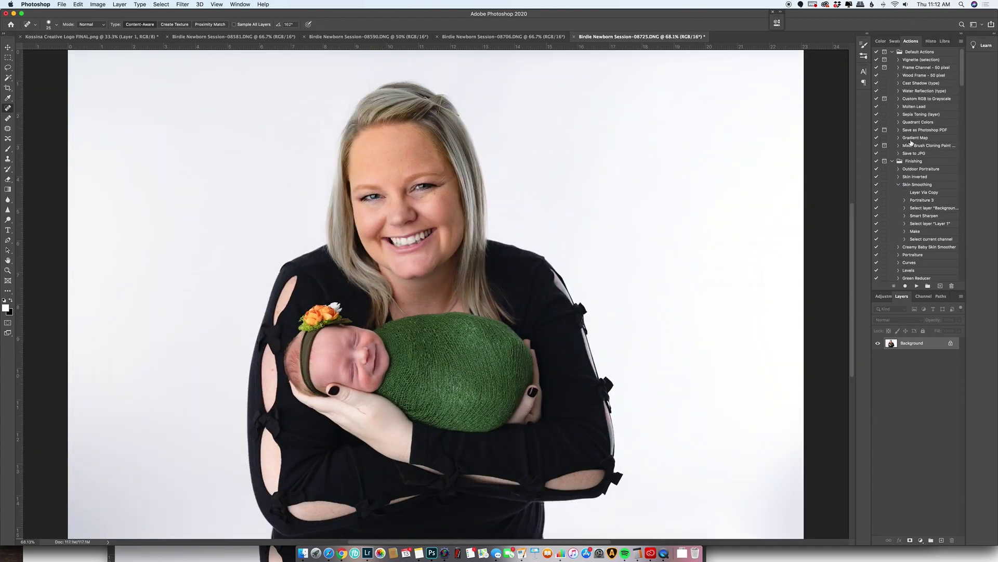
click(905, 185)
click(916, 286)
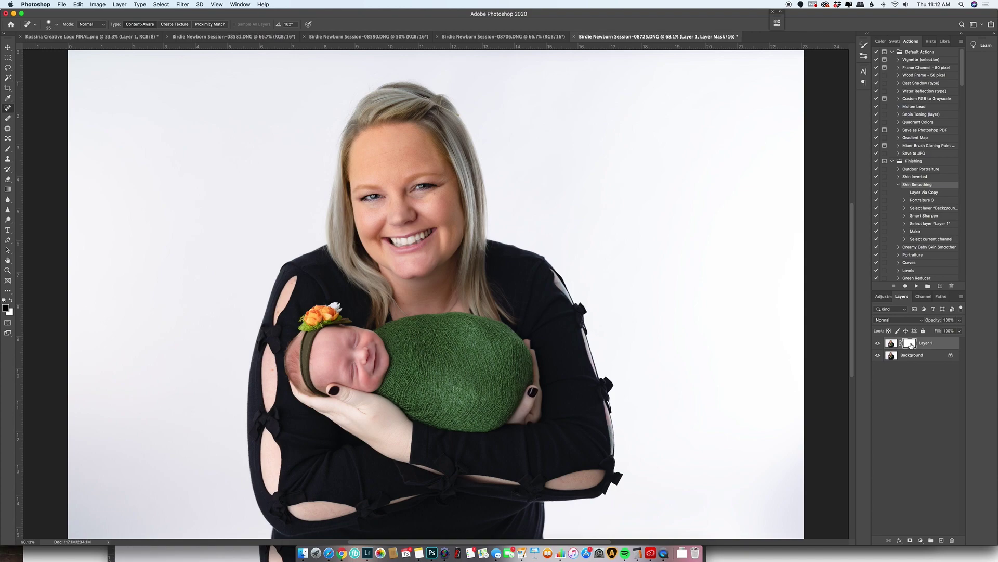
Paint on Layer 1's mask to keep smoothing off the mother's teeth and onto the faces
key(b)
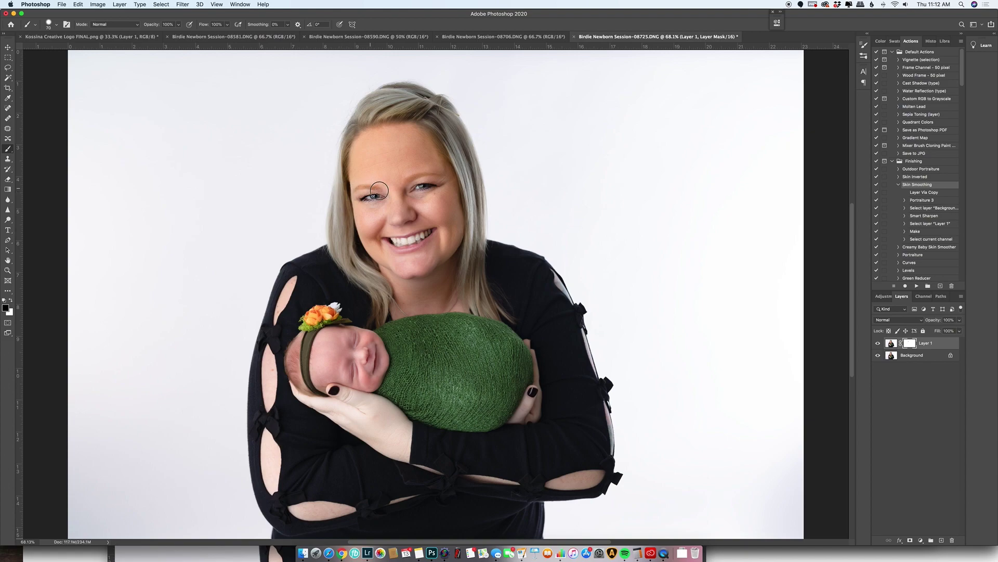
key(bracketright)
key(bracketright)
drag(427, 235, 394, 245)
key(bracketright)
key(bracketright)
key(bracketleft)
Collapse Skin Smoothing and play the Lighten Reds Add Warmth action
click(899, 185)
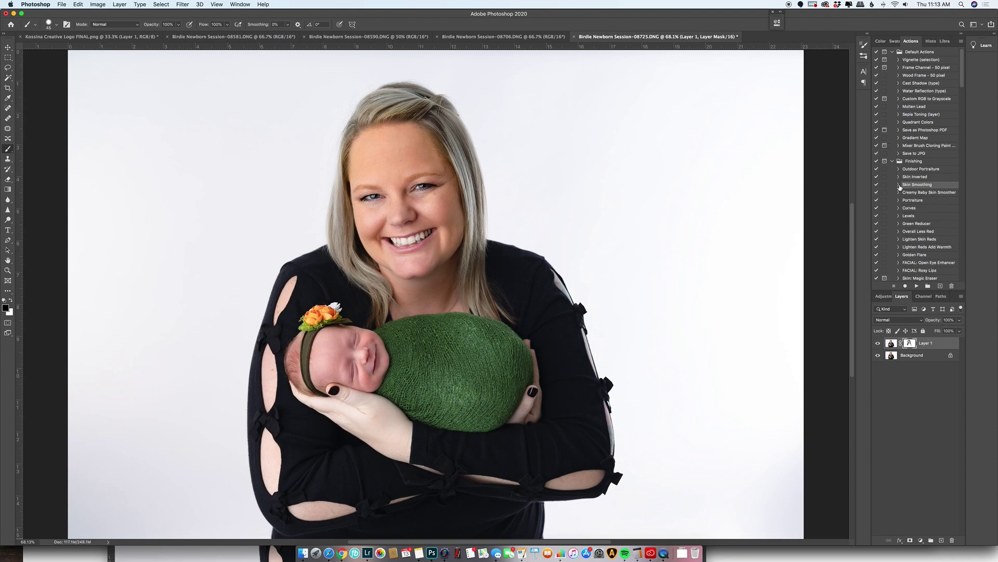
click(925, 248)
click(916, 285)
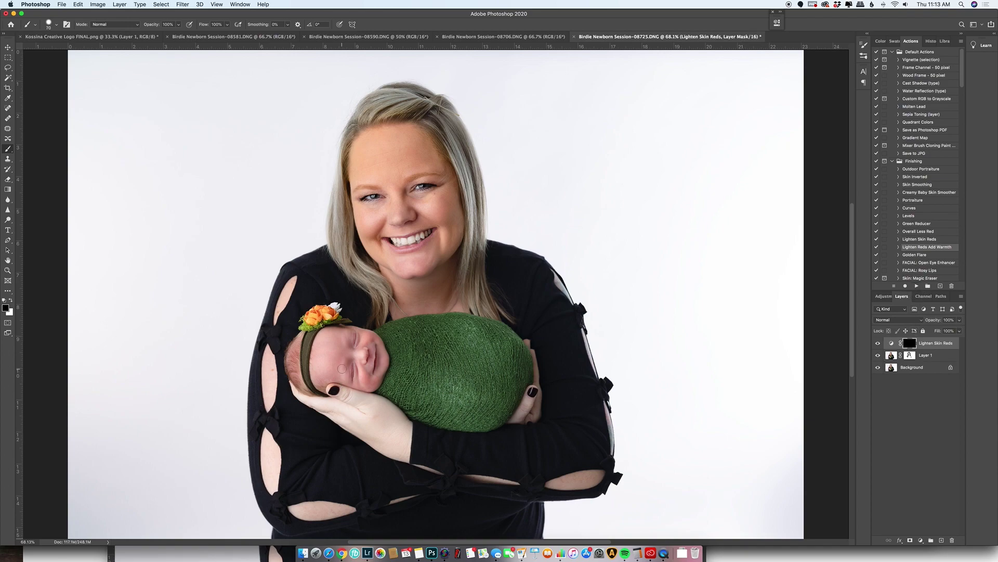
scroll(331, 364, right, 3)
Paint white on the adjustment mask over the baby's reddish cheek and forehead
key(x)
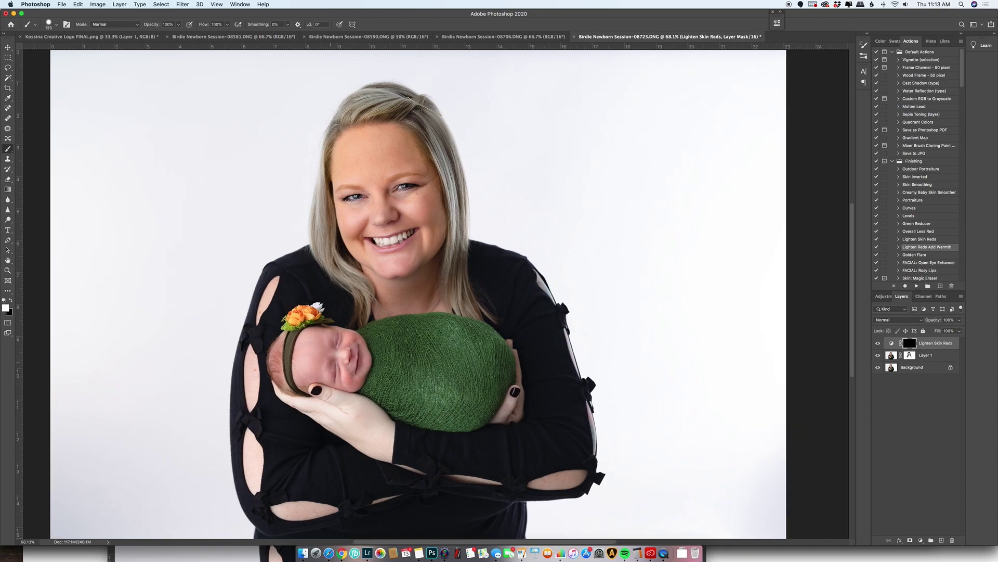
key(bracketright)
key(bracketright)
mouse_move(329, 365)
mouse_down()
mouse_move(339, 338)
mouse_move(307, 344)
mouse_move(307, 335)
mouse_move(307, 376)
mouse_move(317, 362)
mouse_move(306, 380)
mouse_move(322, 369)
mouse_move(340, 376)
mouse_move(341, 360)
mouse_move(350, 381)
mouse_move(344, 335)
mouse_move(362, 344)
mouse_move(365, 362)
mouse_move(348, 387)
mouse_move(368, 356)
mouse_move(359, 386)
mouse_move(347, 356)
mouse_move(294, 351)
mouse_move(277, 369)
mouse_move(286, 393)
mouse_move(282, 338)
mouse_up()
key(bracketleft)
key(bracketleft)
key(bracketleft)
double_click(892, 343)
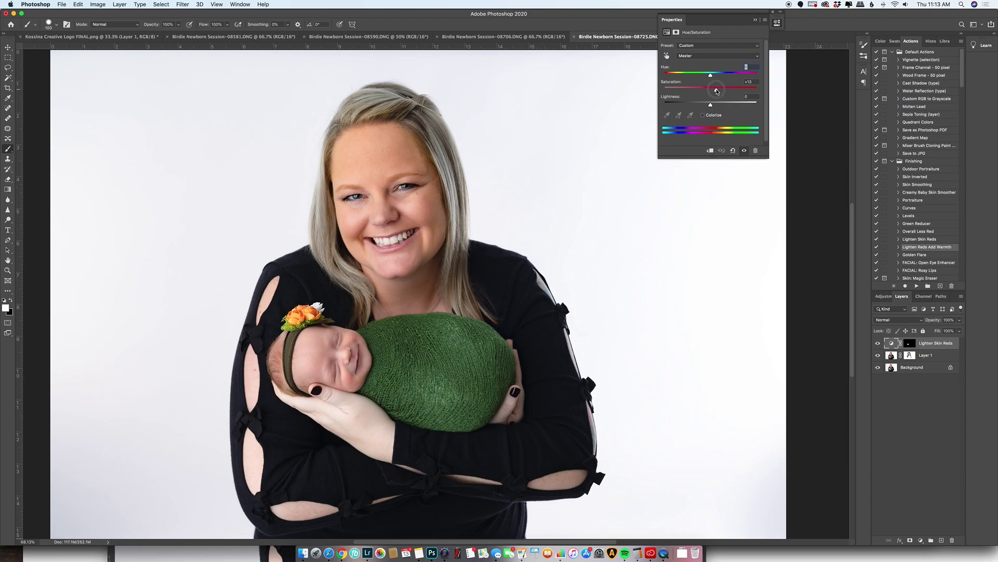
Set the Lighten Skin Reds Hue/Saturation to Reds with Saturation -8, then deselect the layer
click(717, 55)
click(694, 61)
drag(710, 90, 707, 90)
drag(709, 91, 706, 91)
click(930, 428)
scroll(925, 229, down, 5)
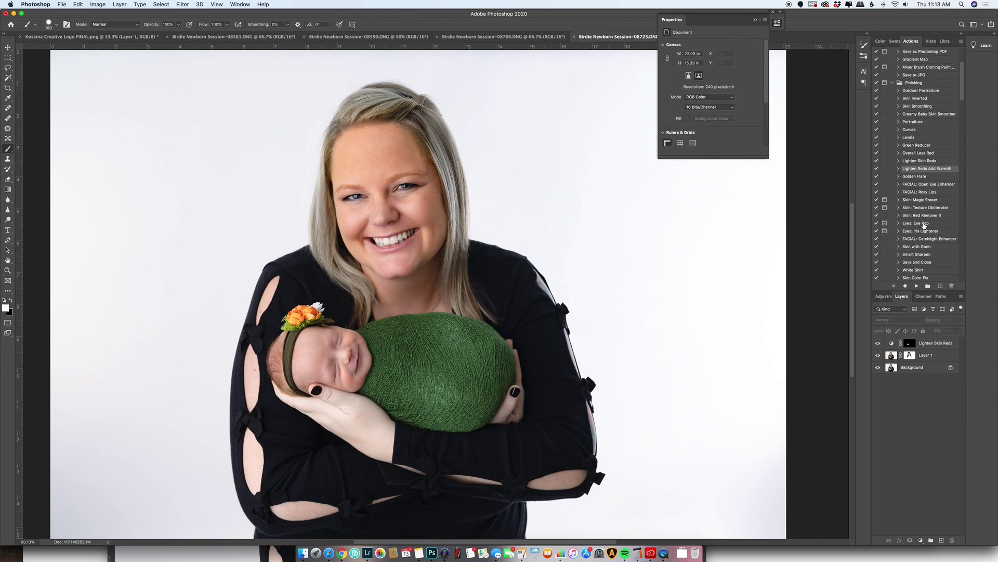
scroll(925, 229, down, 5)
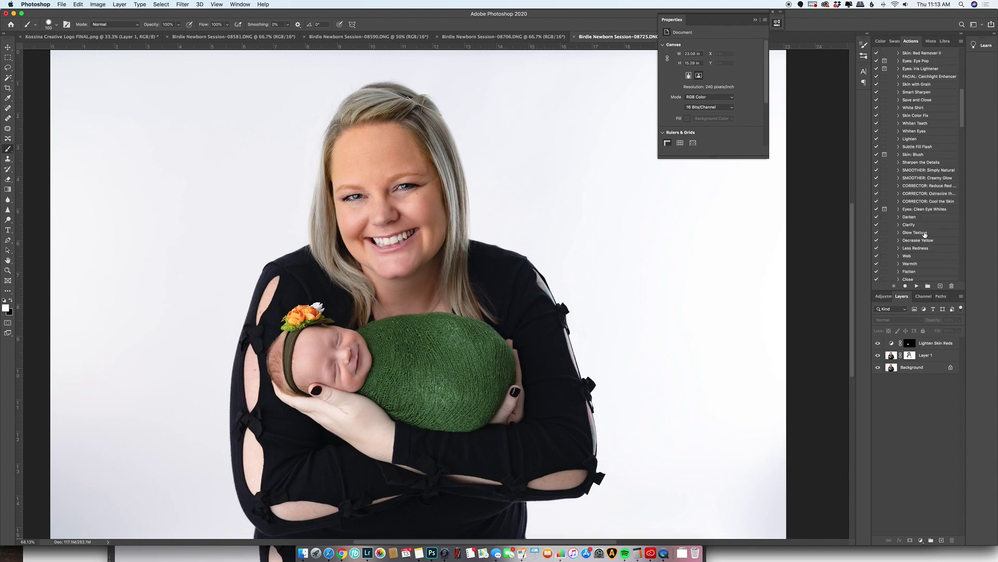
Play the Decrease Yellow action, target the Hue/Saturation 1 mask and switch to black
click(922, 240)
click(916, 285)
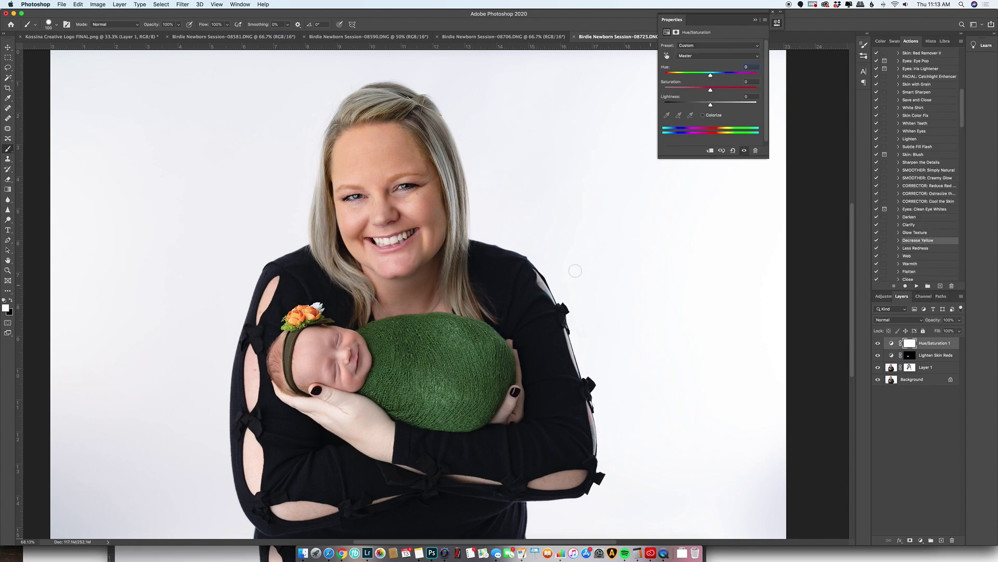
click(904, 346)
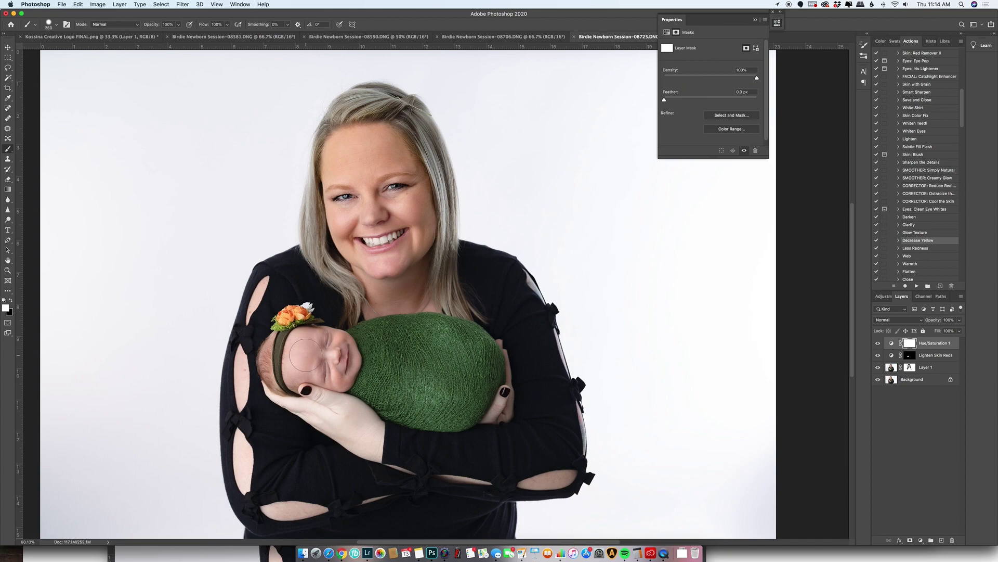
key(x)
scroll(938, 238, up, 5)
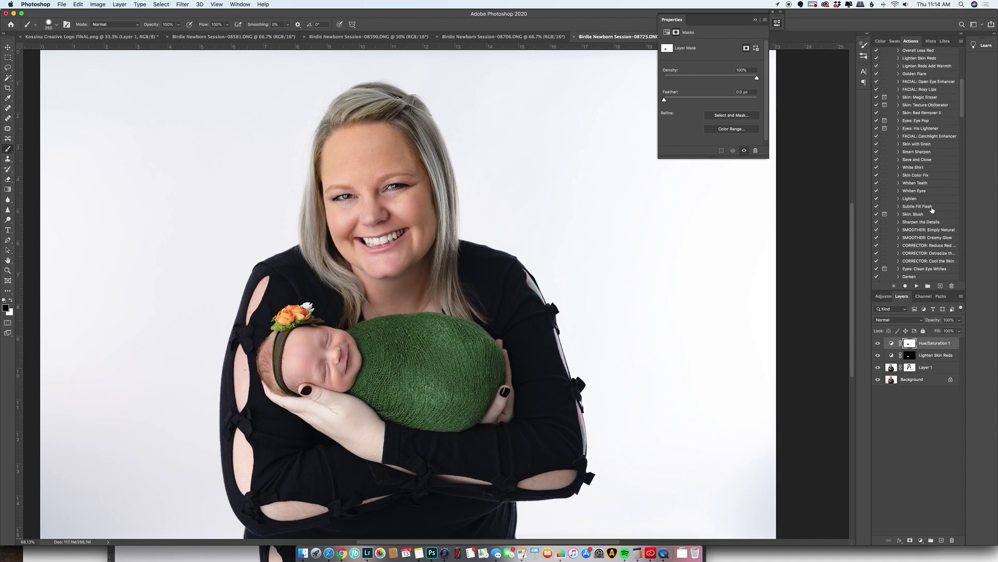
Play the Skin: Blush action, continue past its prompt and start painting the baby's cheek
click(919, 214)
click(917, 286)
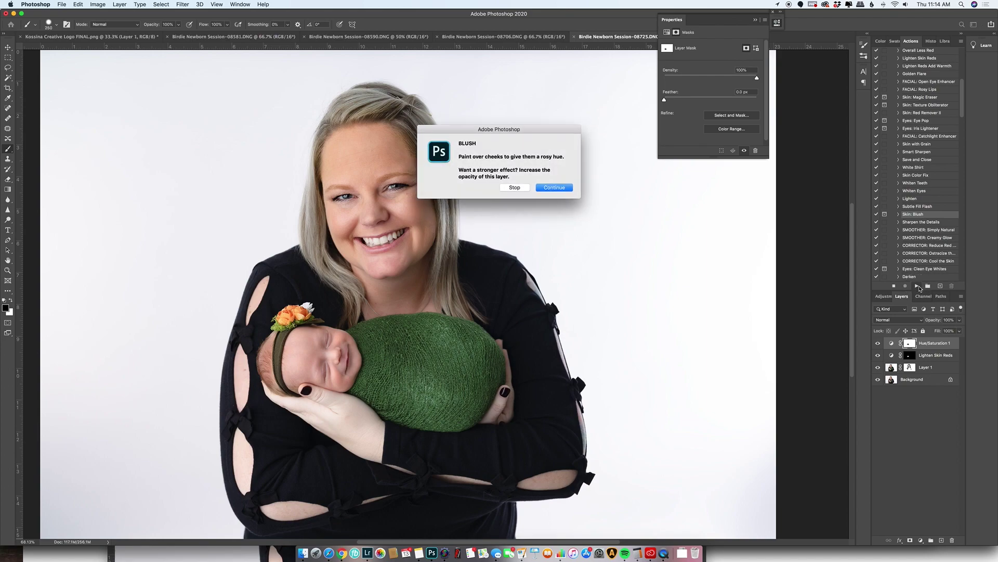
click(563, 190)
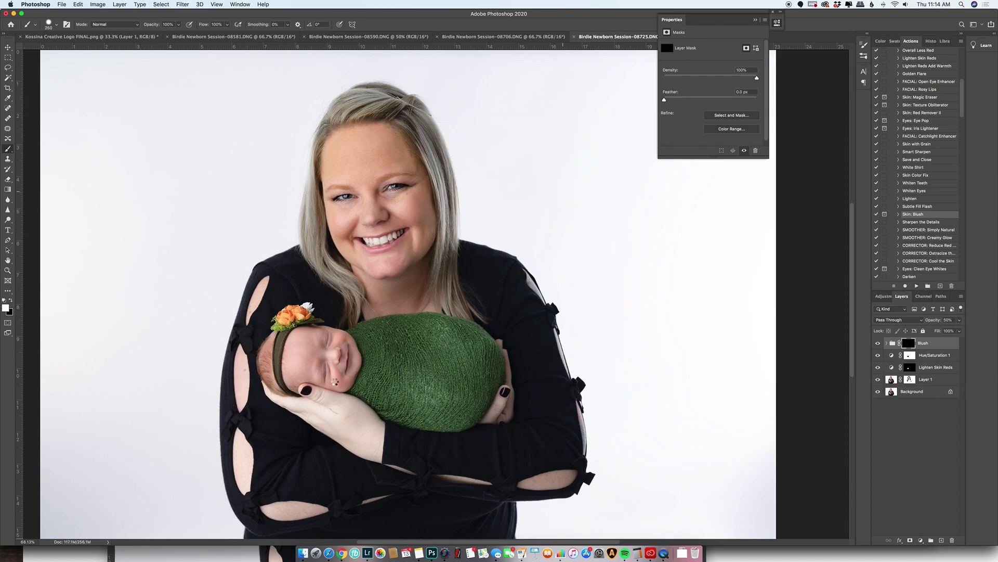
drag(338, 380, 334, 373)
Paint blush on the baby's cheeks at 63% opacity, 81% flow, and set the Blush group to 15%
key(bracketleft)
click(49, 23)
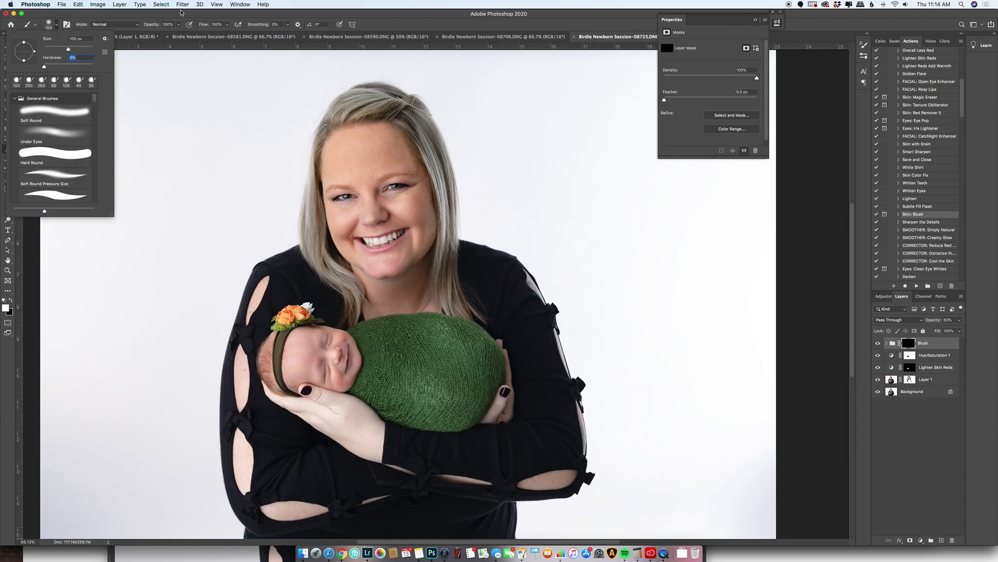
drag(154, 25, 135, 25)
drag(214, 26, 204, 29)
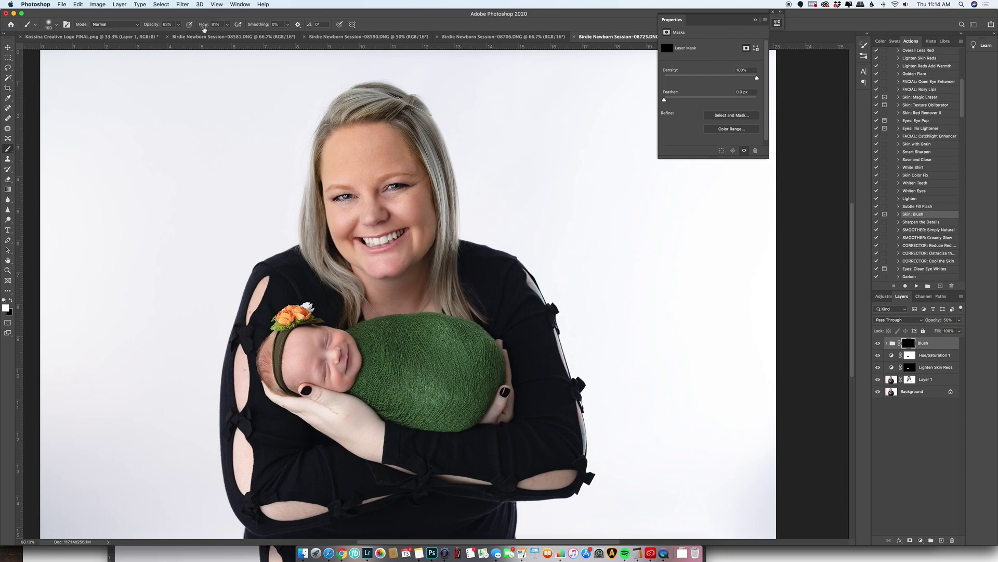
drag(337, 384, 335, 376)
drag(338, 340, 347, 344)
drag(934, 326, 917, 320)
Paint out stray blush from the mother's cheek in black, then select the Whiten Teeth action
key(x)
key(x)
drag(344, 227, 339, 222)
click(925, 261)
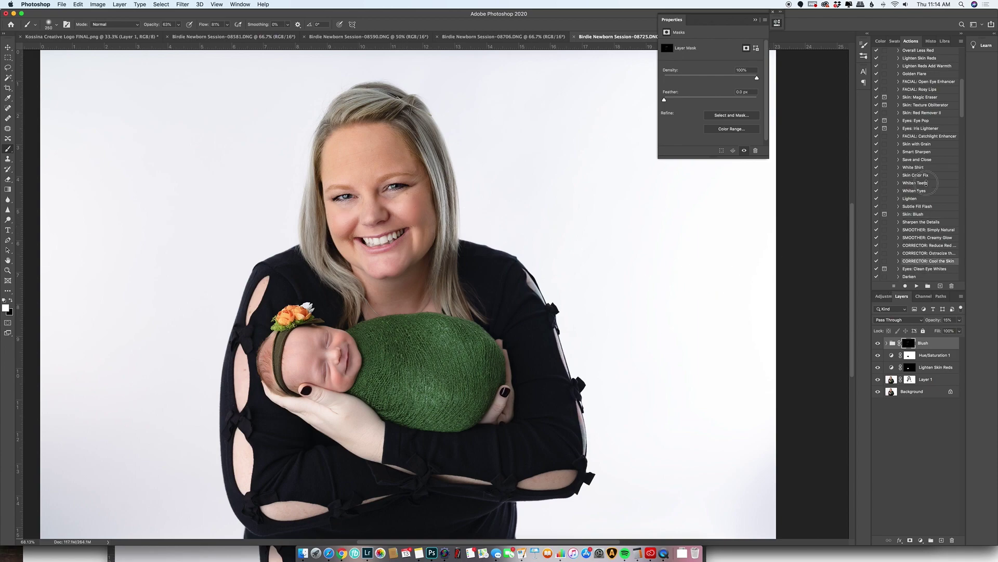
click(928, 183)
Whiten the mother's teeth with Whiten Teeth, then brighten her eyes with FACIAL: Open Eye Enhancer
click(916, 286)
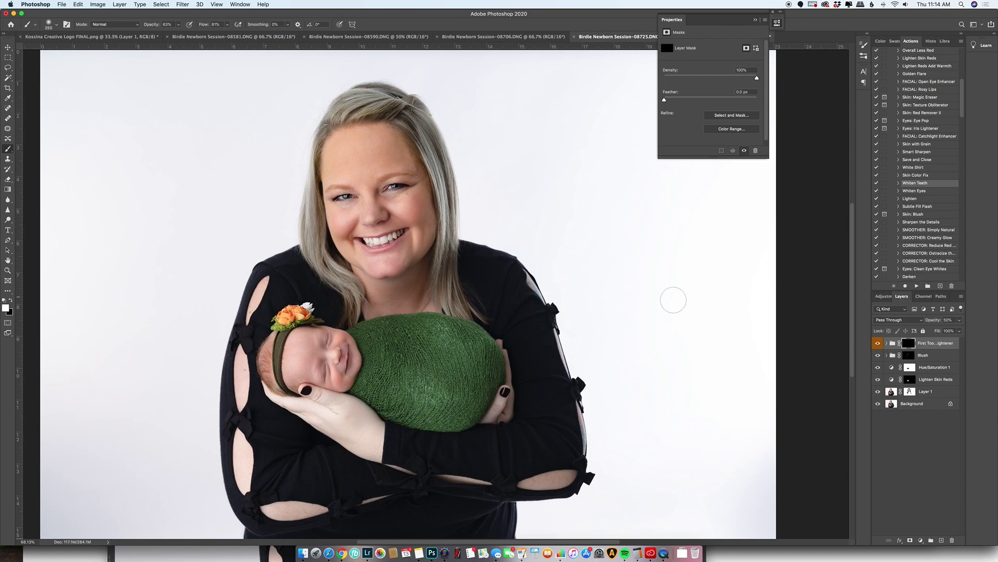
mouse_move(391, 240)
mouse_down()
mouse_move(364, 239)
mouse_move(399, 234)
mouse_up()
scroll(939, 84, up, 2)
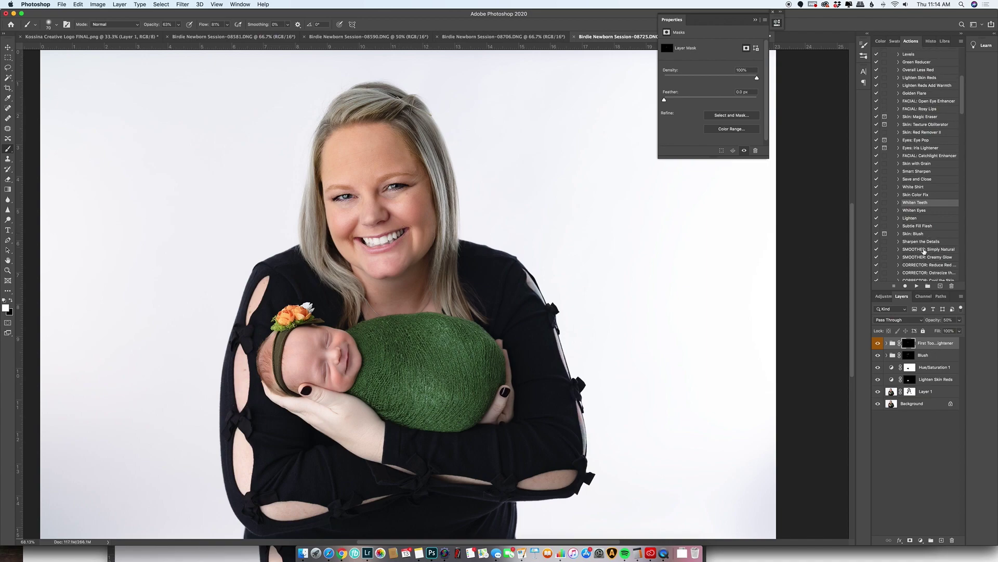
click(930, 101)
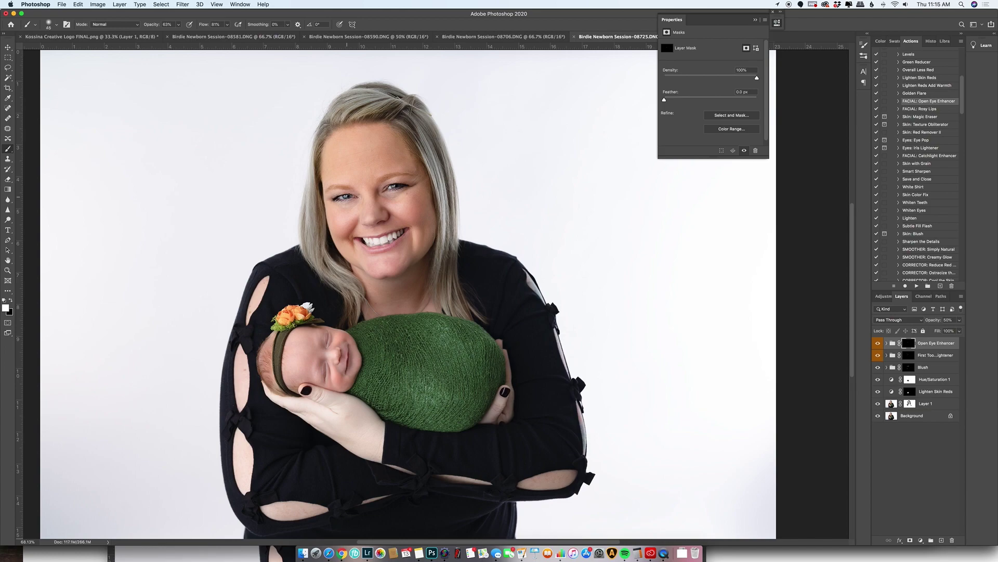
drag(345, 196, 399, 185)
Select every layer from the Background up and bring up the layer options menu
click(927, 415)
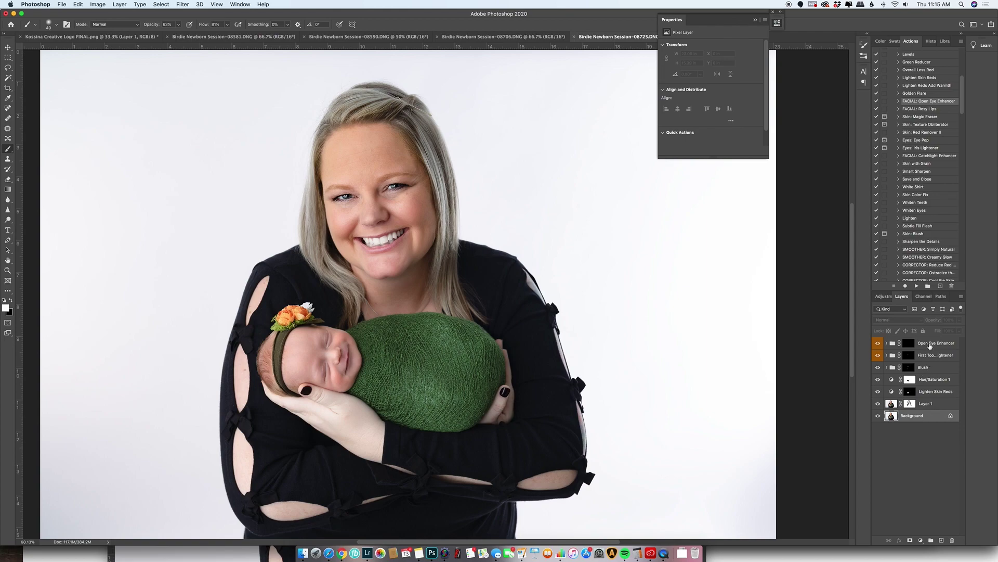
shift+click(930, 345)
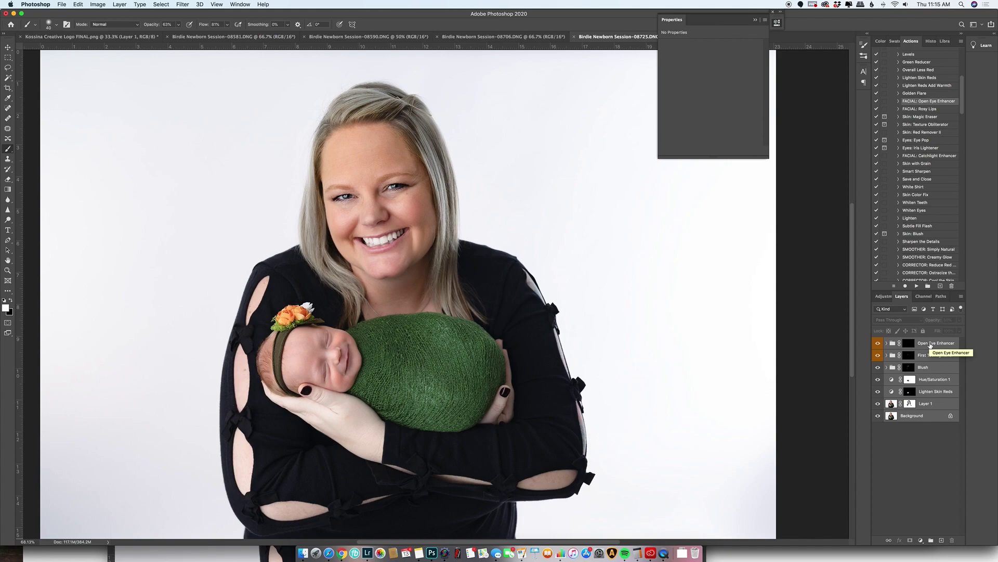
right_click(938, 380)
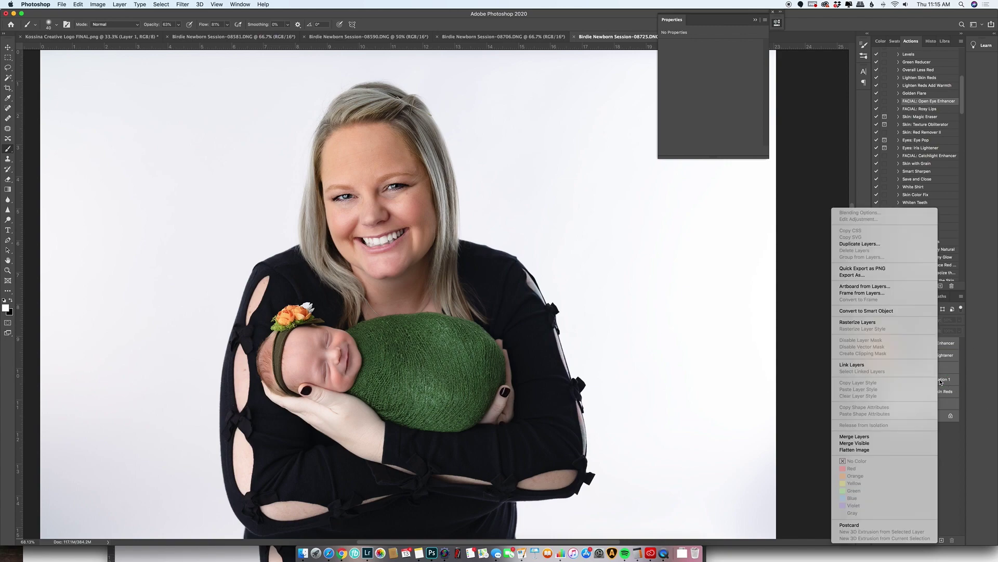
Flatten the image into a single Background layer
click(878, 451)
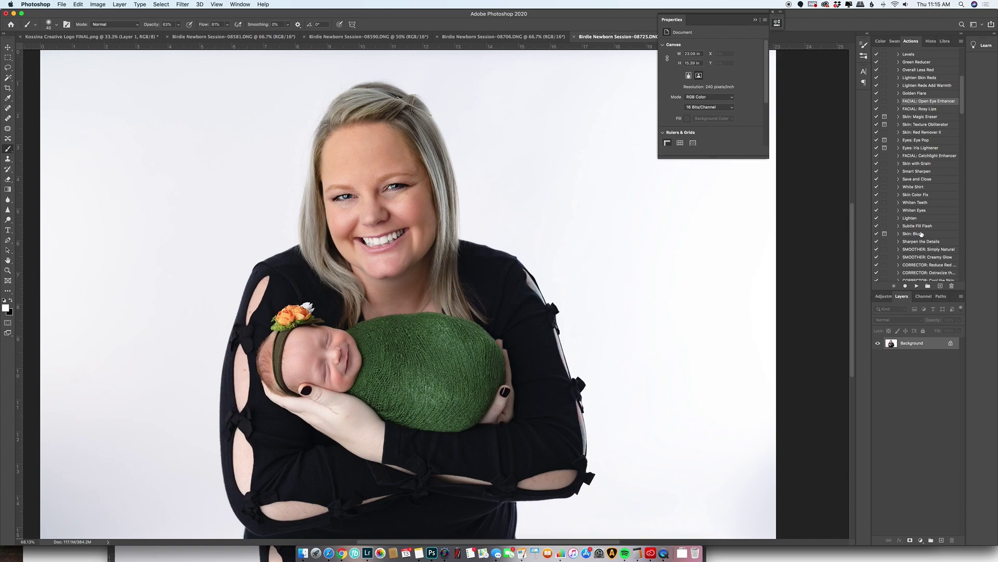
scroll(922, 233, down, 10)
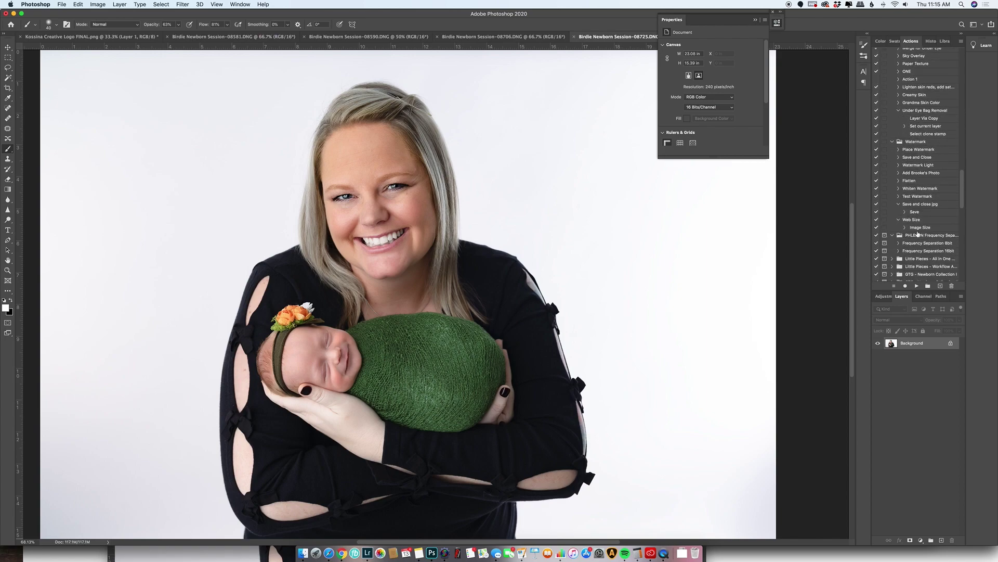
scroll(922, 234, down, 10)
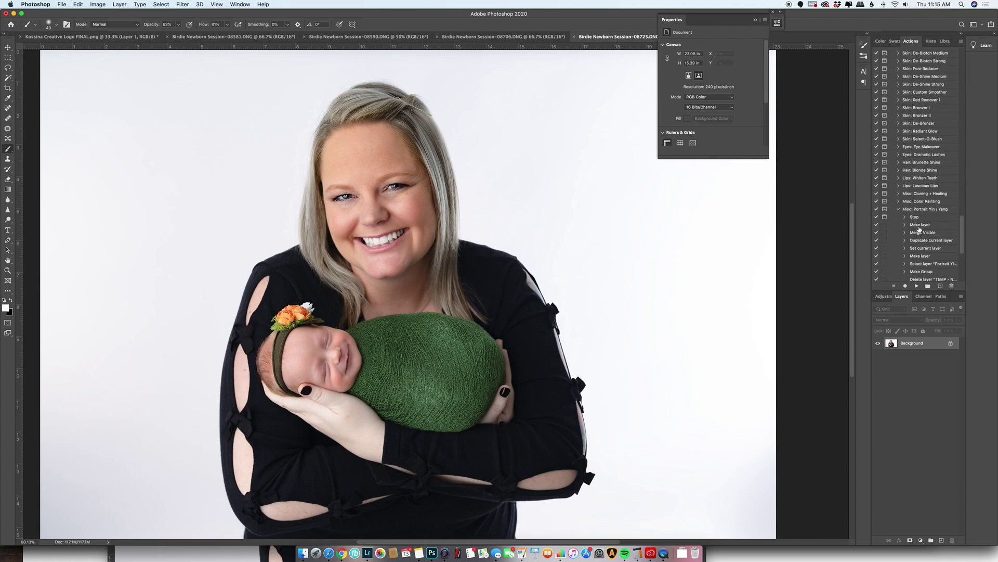
Run the Under Eye Bag Removal action to add a Lighten-mode Layer 1
scroll(919, 227, up, 8)
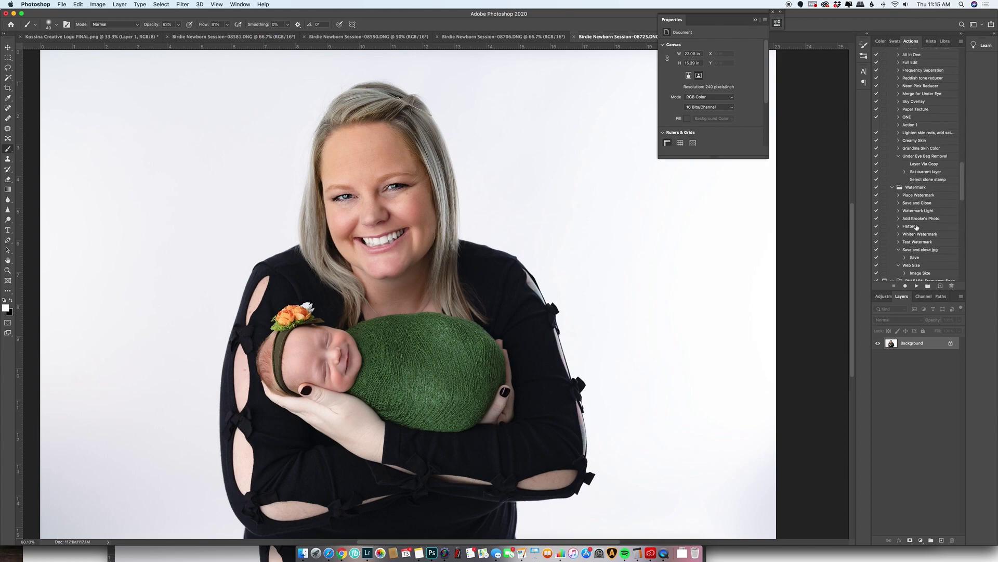
scroll(917, 227, up, 2)
click(912, 177)
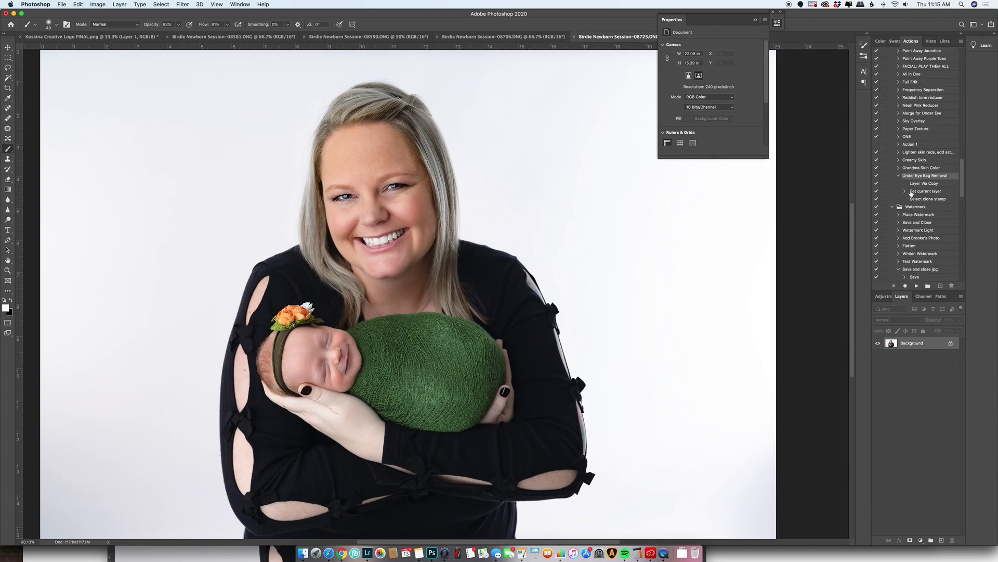
click(917, 286)
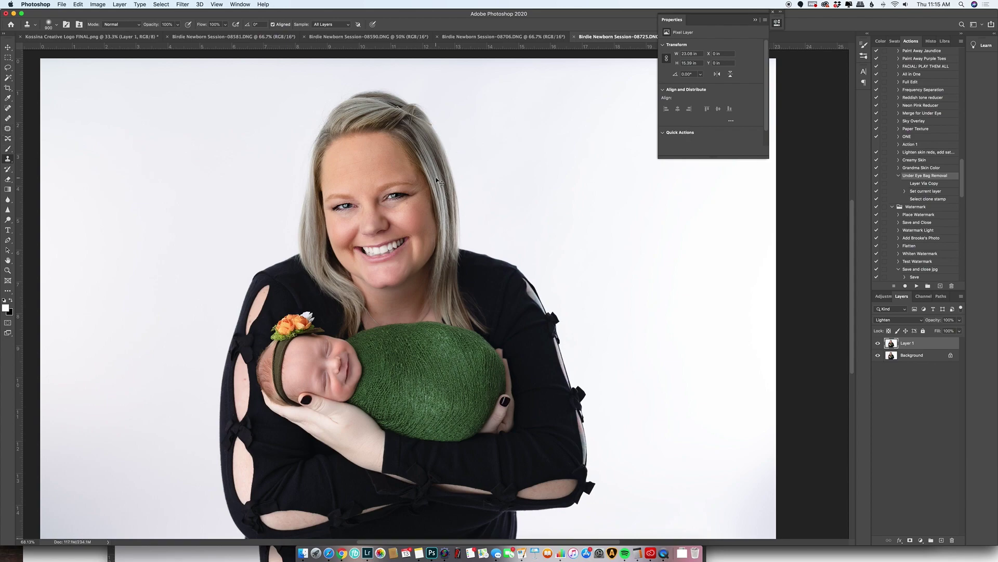
Zoom in on the mother's face and shrink the Clone Stamp brush to 90 px
key(super+equal)
key(super+equal)
key(super+equal)
scroll(360, 284, up, 6)
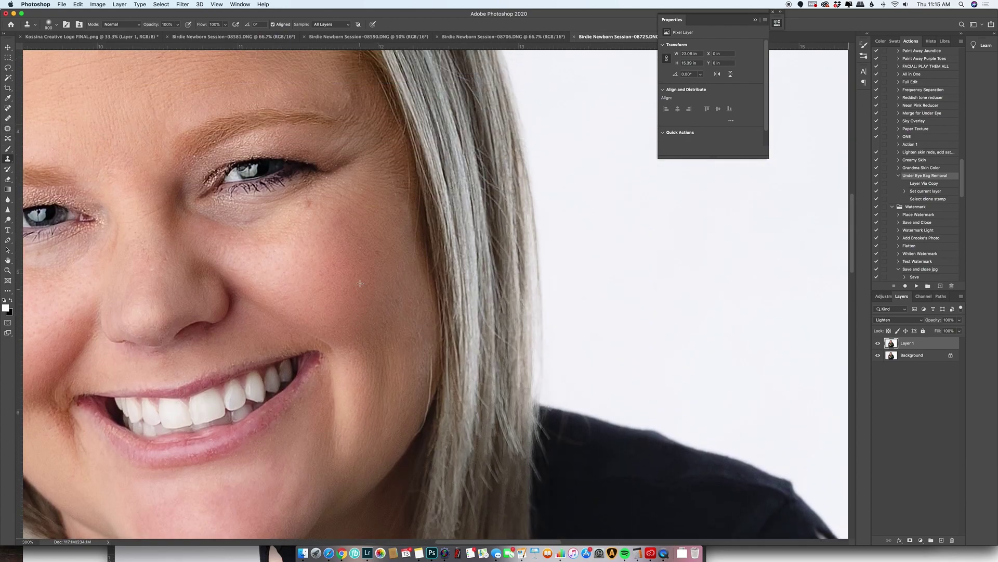
scroll(360, 284, up, 3)
key(bracketleft)
key(bracketleft)
key(bracketleft)
key(bracketleft)
key(bracketleft)
key(bracketleft)
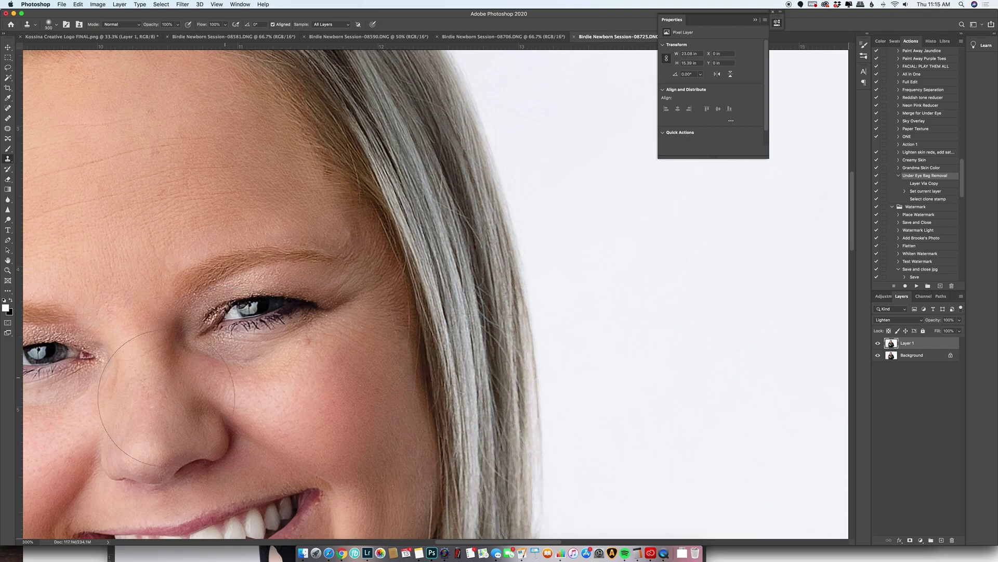
key(bracketleft)
key(bracketleft)
key(bracketleft)
key(bracketleft)
scroll(166, 398, left, 5)
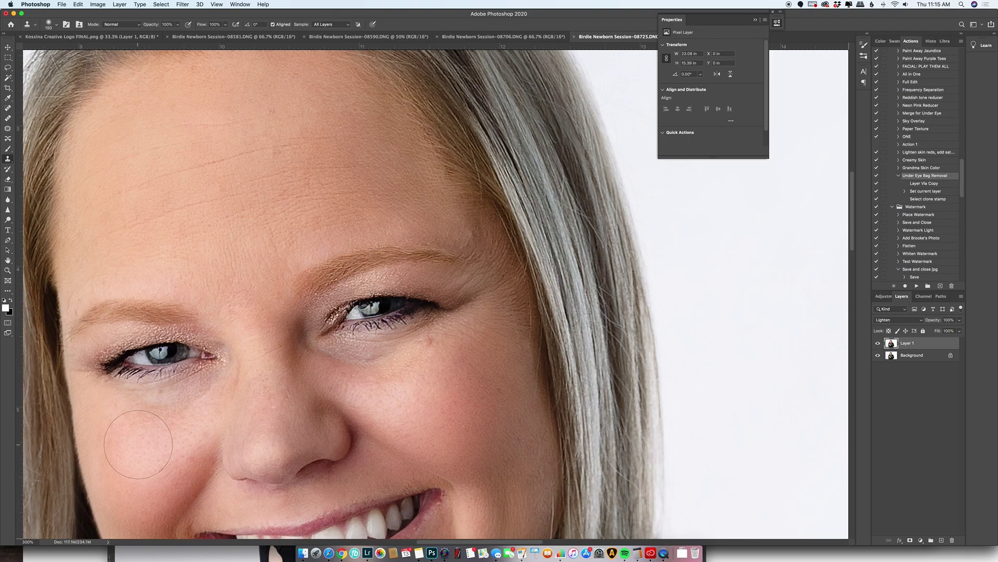
key(bracketleft)
key(bracketleft)
key(bracketleft)
click(51, 24)
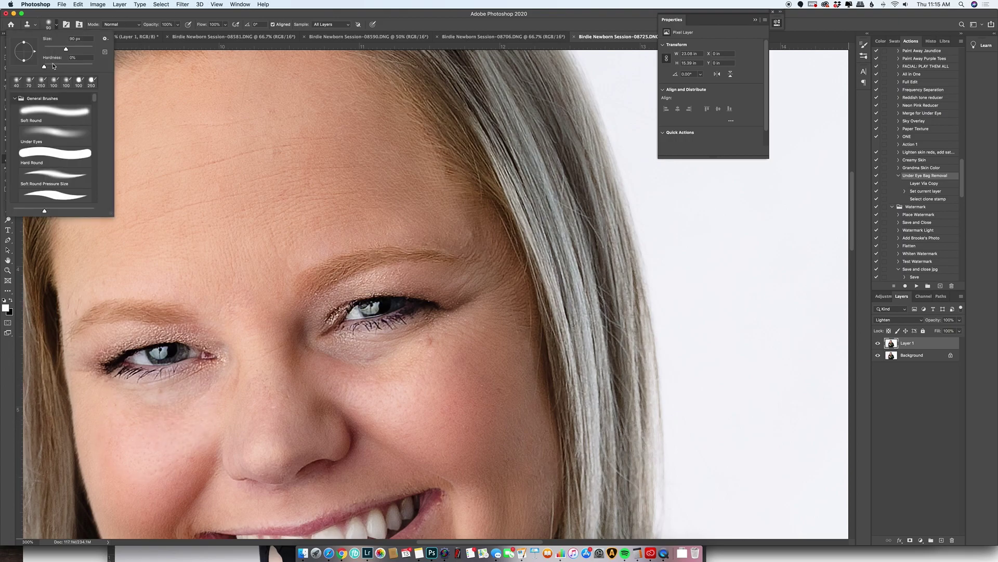
click(52, 26)
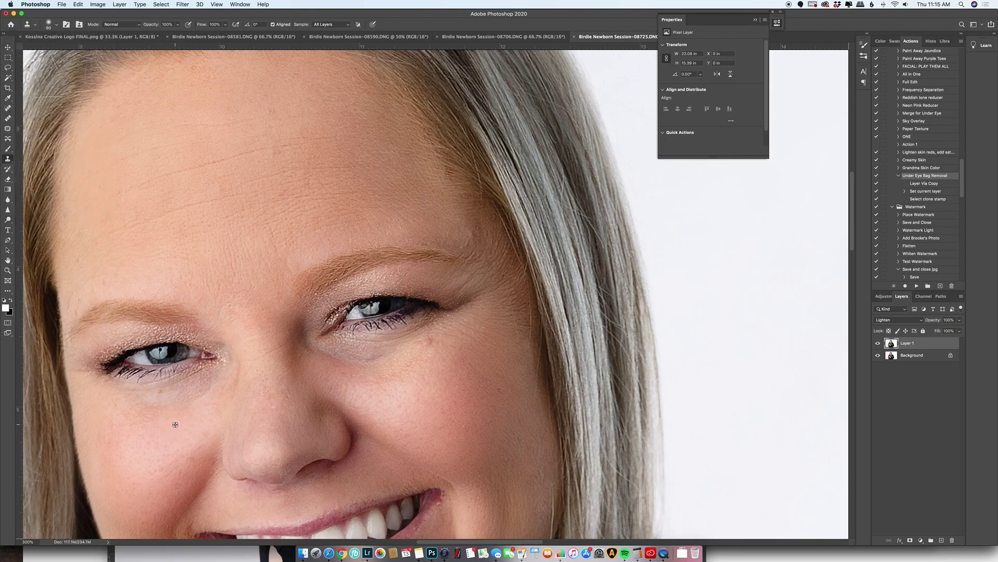
Clone cheek skin over the dark shadows under both of the mother's eyes
mouse_move(195, 392)
mouse_down()
mouse_move(144, 404)
mouse_move(145, 420)
mouse_move(122, 407)
mouse_up()
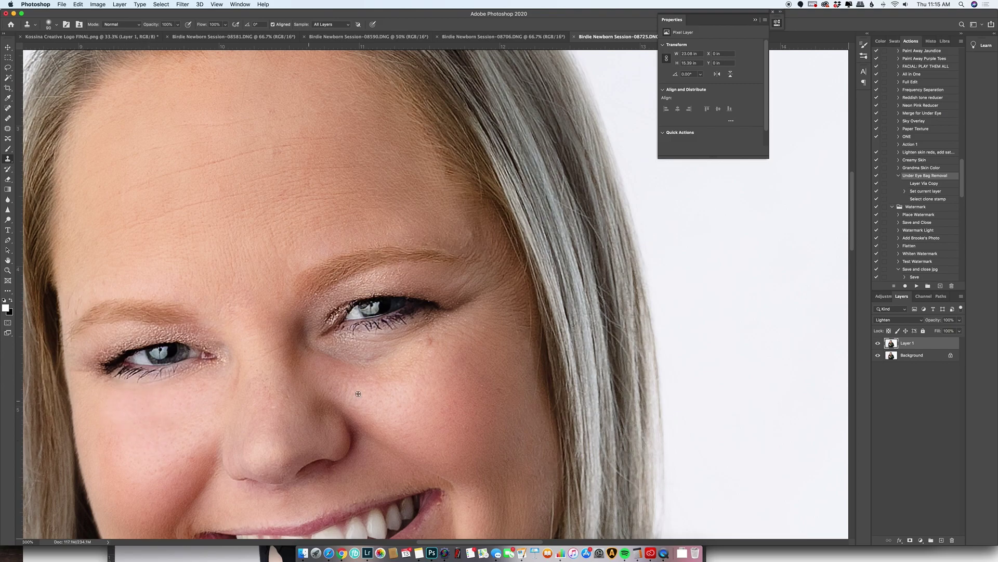
drag(330, 353, 357, 358)
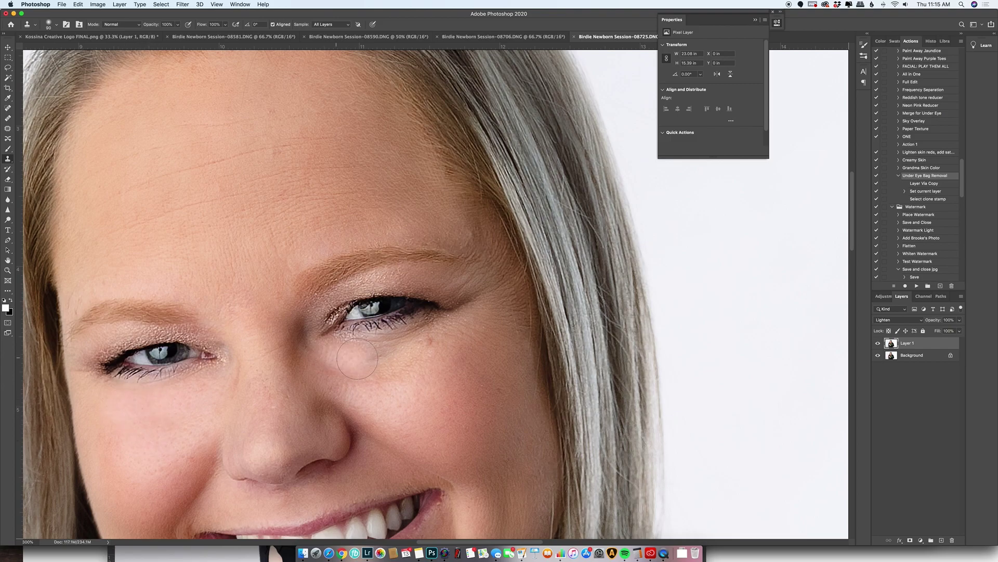
key(super+z)
alt+click(405, 390)
mouse_move(385, 358)
mouse_down()
mouse_move(339, 353)
mouse_move(446, 334)
mouse_move(442, 354)
mouse_move(381, 369)
mouse_move(419, 389)
mouse_move(348, 369)
mouse_up()
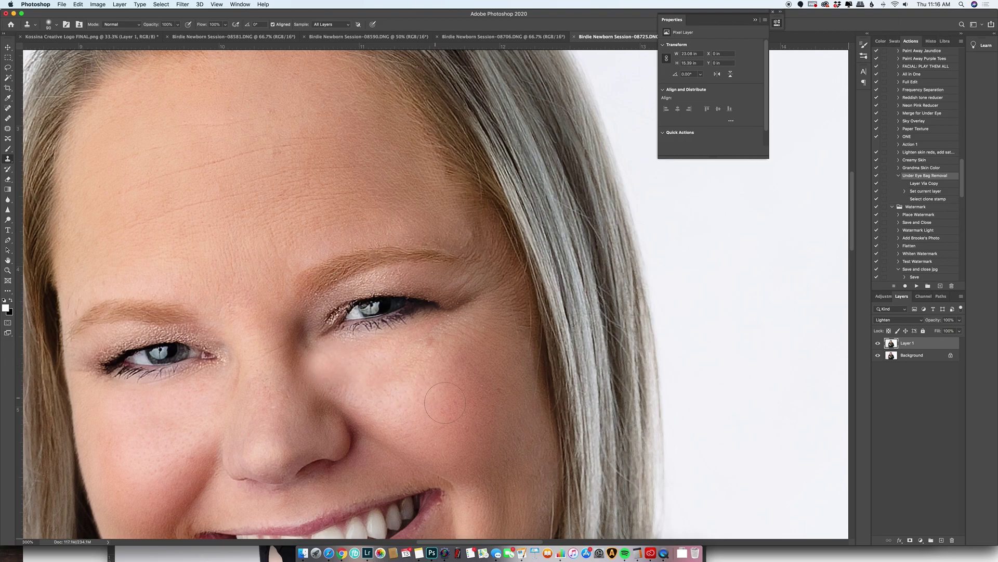
alt+click(419, 392)
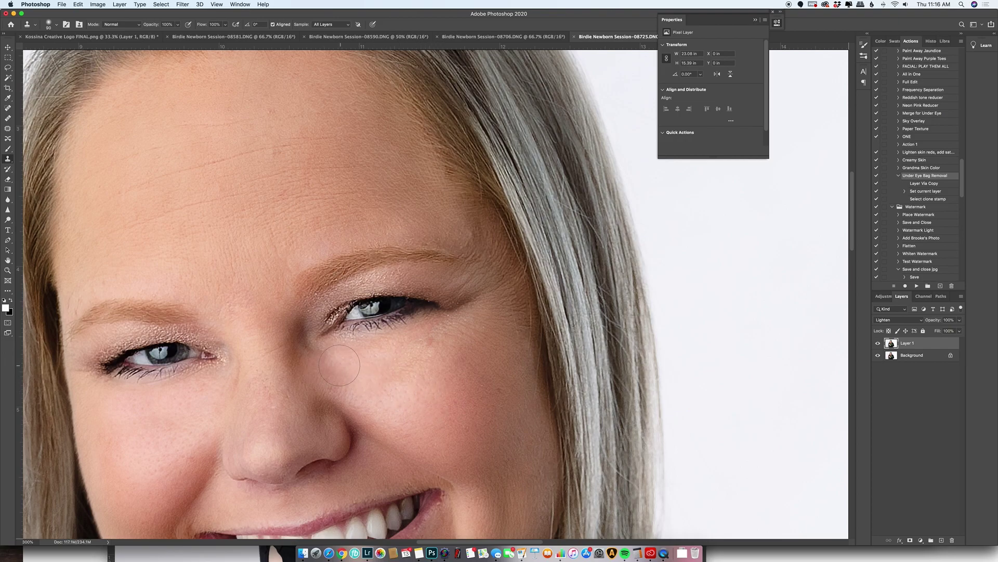
drag(377, 376, 379, 374)
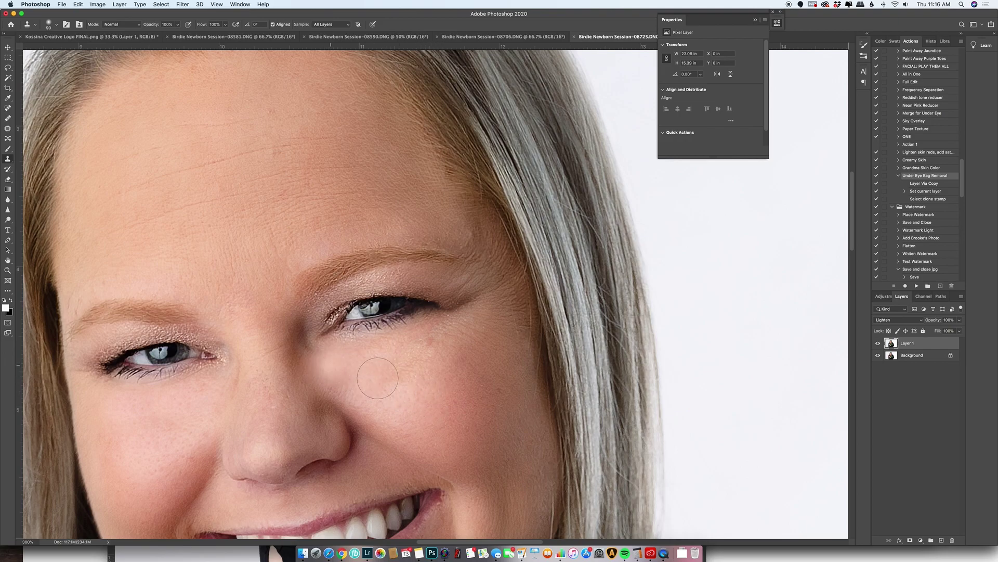
Patch leftover under-eye spots and a spot beside the nose bridge with clean skin
click(7, 129)
mouse_move(338, 390)
mouse_down()
mouse_move(362, 366)
mouse_move(305, 354)
mouse_move(330, 387)
mouse_move(424, 417)
mouse_move(355, 367)
mouse_move(419, 410)
mouse_up()
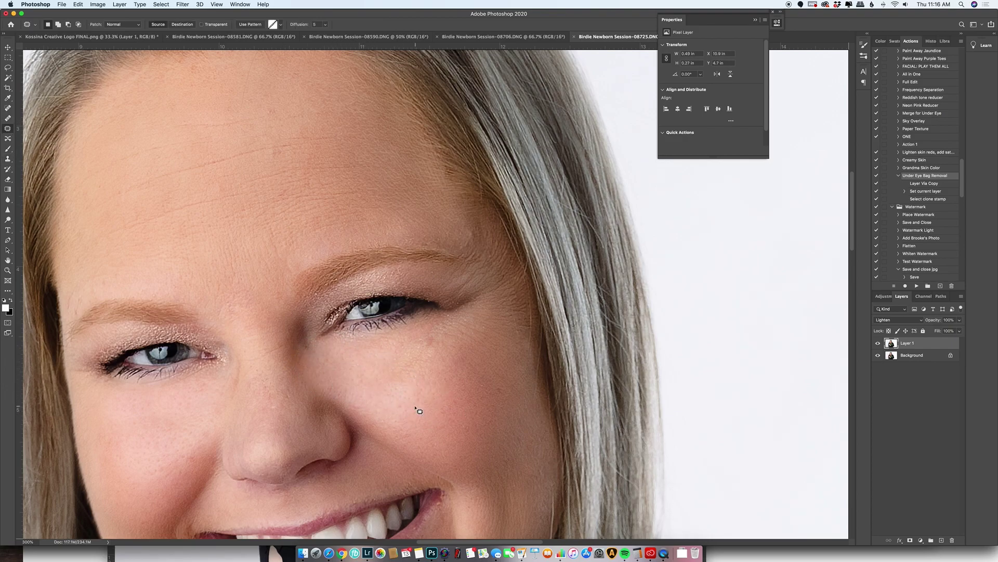
mouse_move(325, 373)
mouse_down()
mouse_move(295, 328)
mouse_move(304, 369)
mouse_move(323, 373)
mouse_up()
Deselect, add a white layer mask to Layer 1, and ready the Brush with white
key(super+d)
click(911, 540)
key(b)
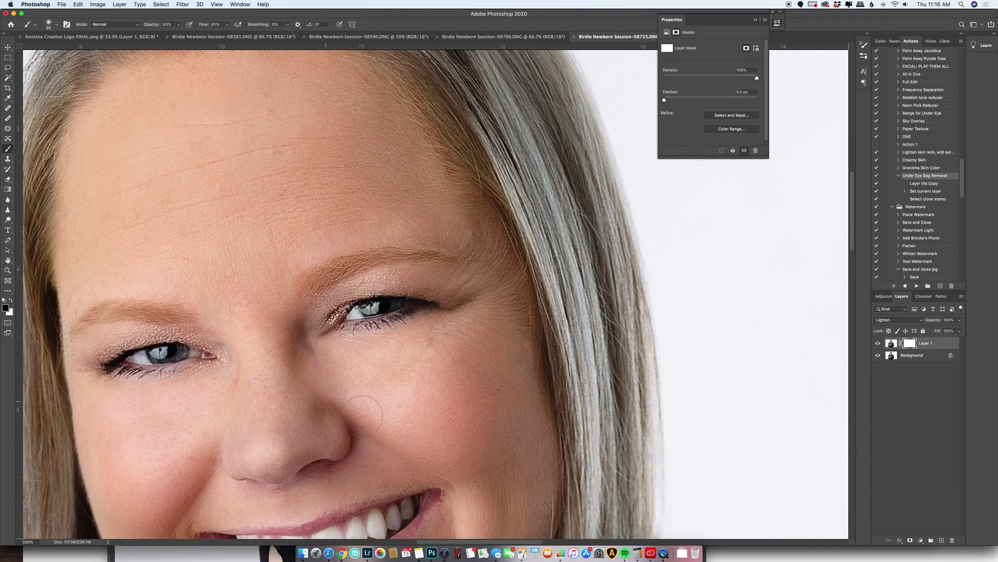
key(x)
Fit the photo on screen and lower Layer 1 opacity to 90%
key(super+0)
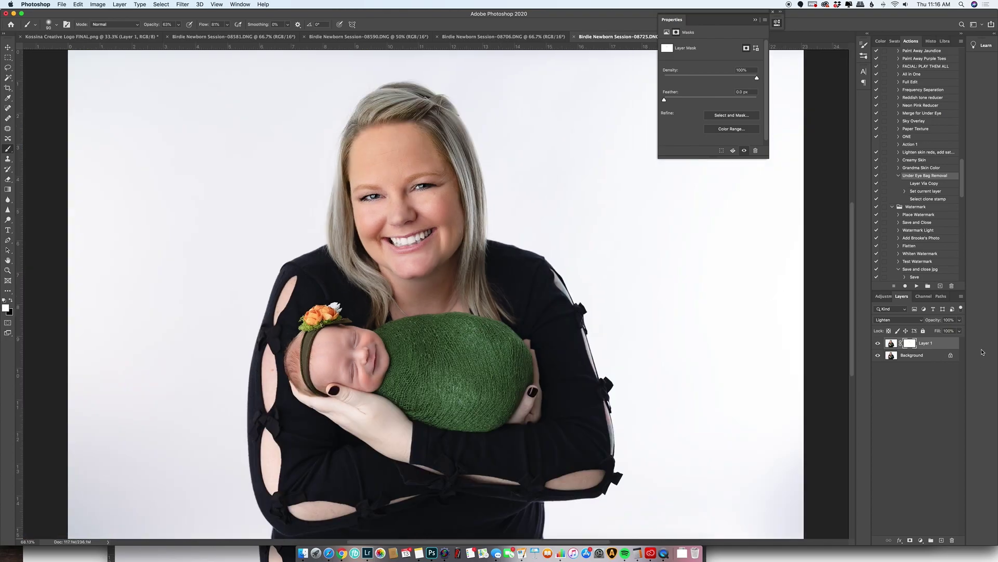
drag(937, 322, 933, 321)
click(753, 20)
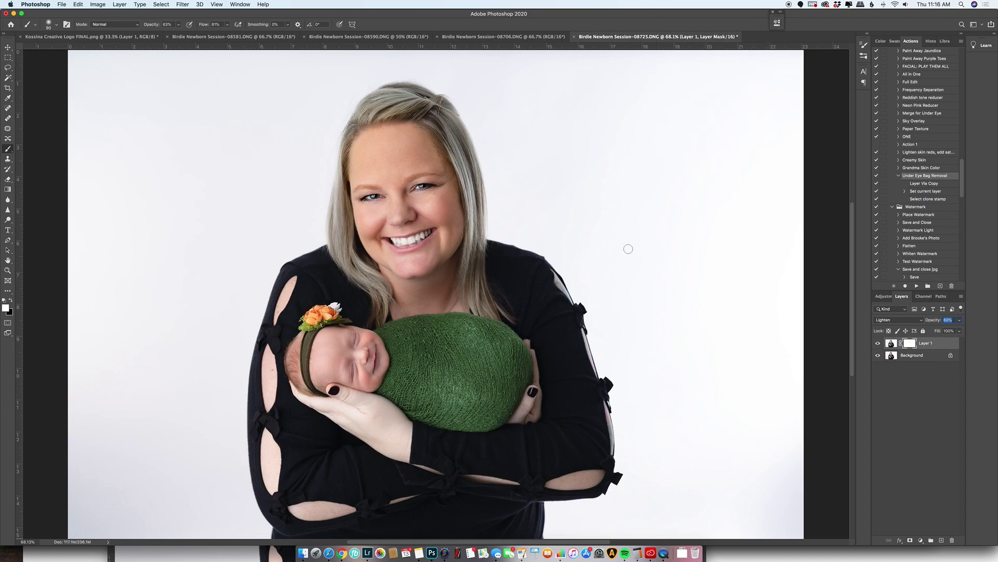
Flatten to one Background layer, then compare the original against Snapshot 1 in History, ending on Snapshot 1
right_click(943, 355)
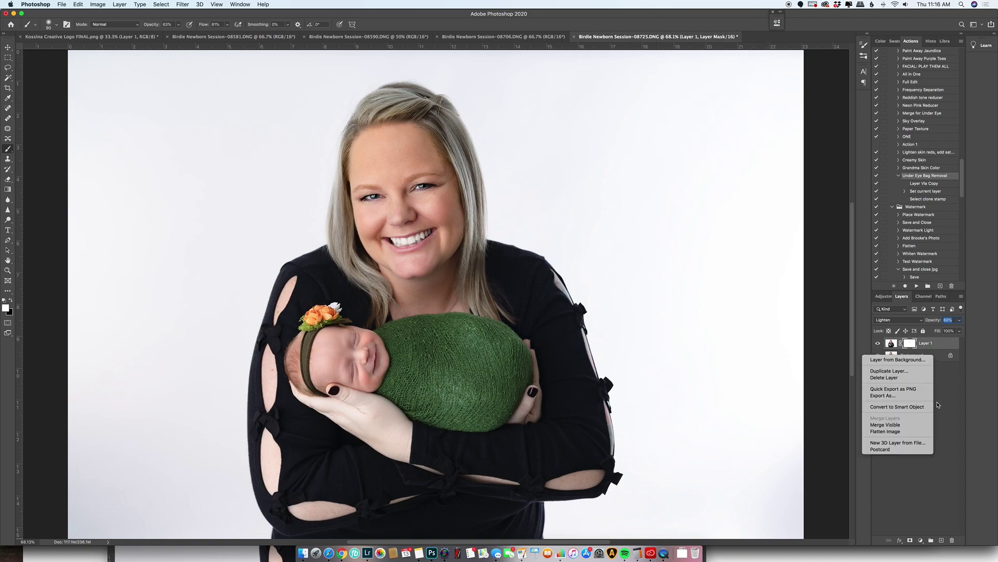
click(905, 432)
click(930, 41)
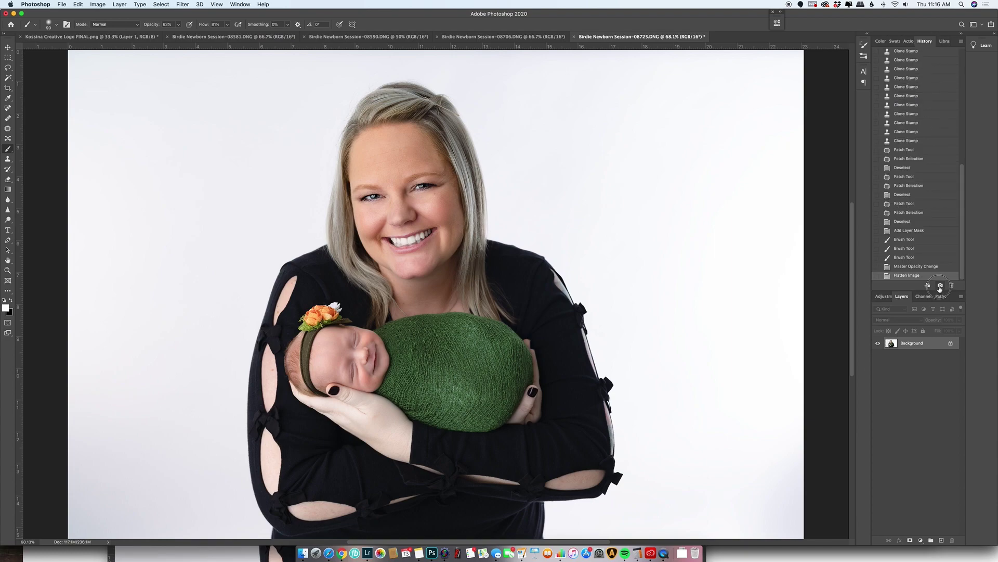
scroll(905, 103, up, 5)
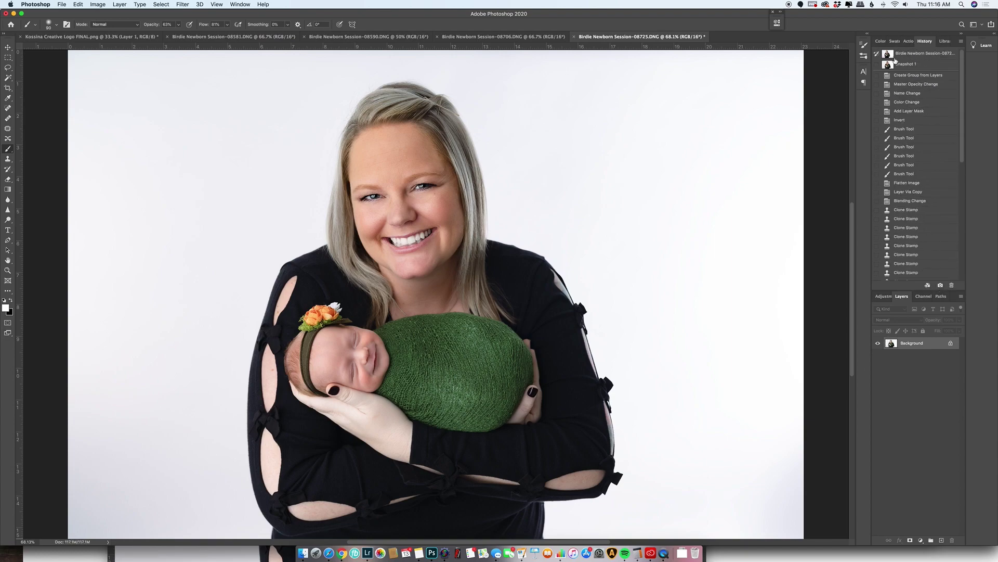
click(895, 56)
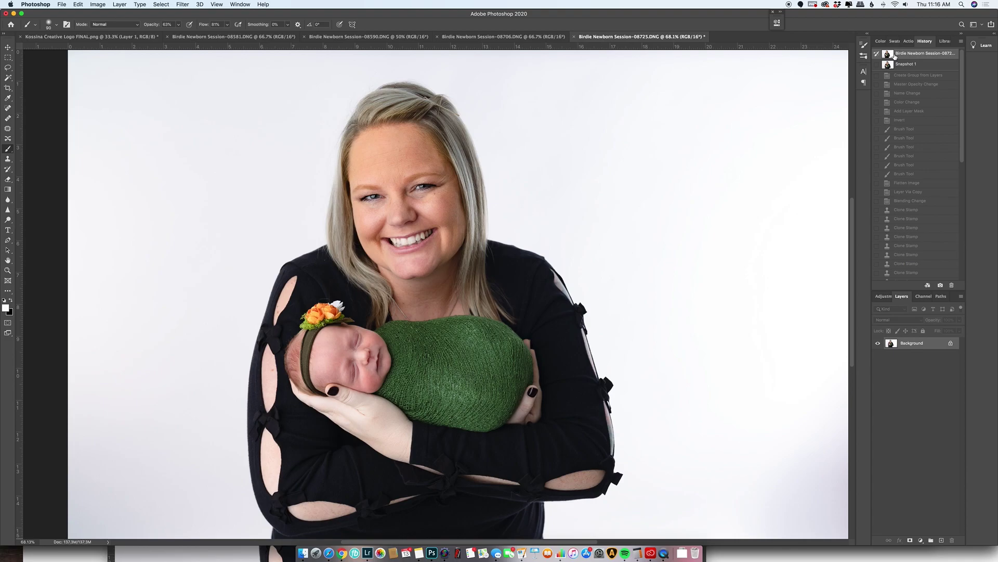
click(896, 64)
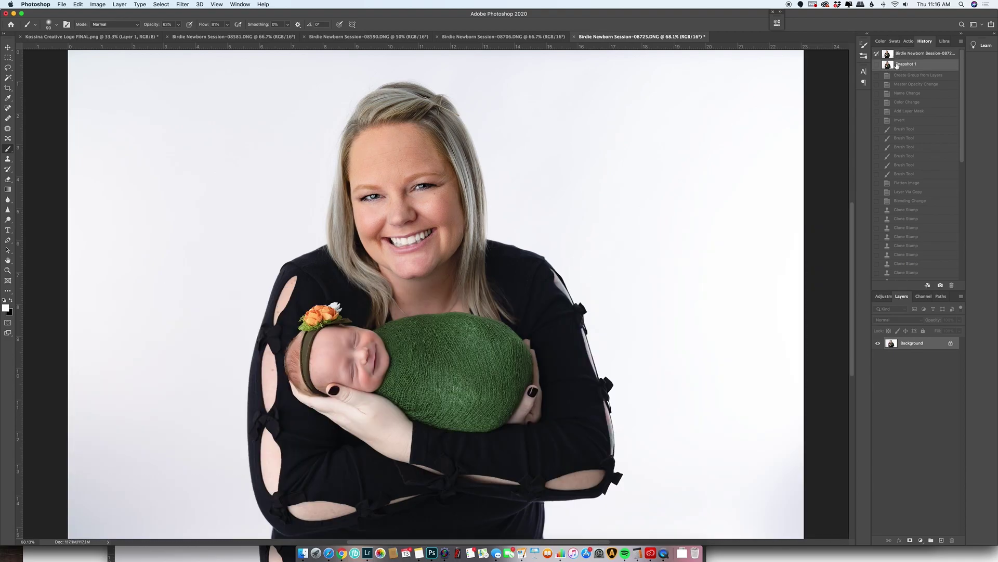
click(899, 57)
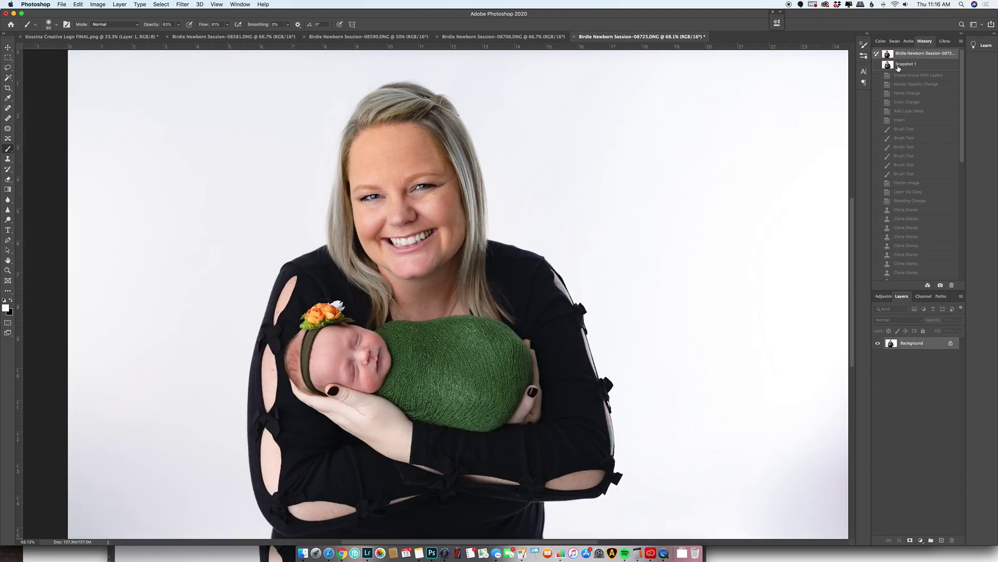
click(899, 65)
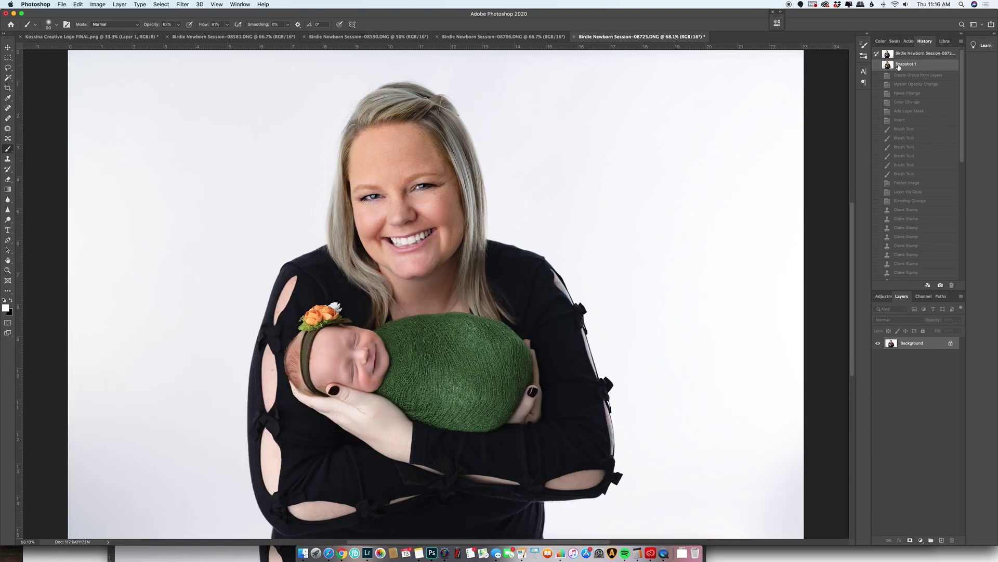